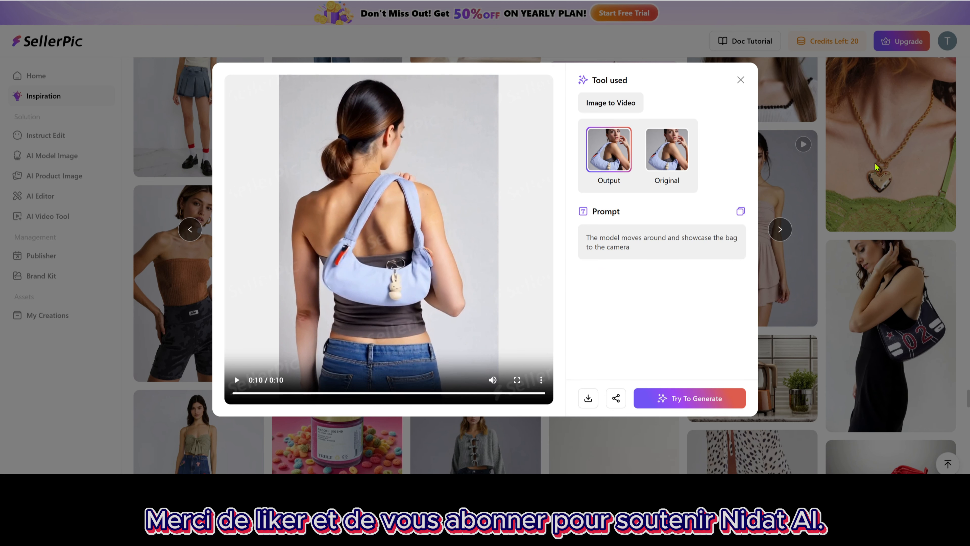
Step: Browse the Inspiration gallery's example images, closing the open bag video, and return to the home page
left_click(741, 80)
scroll(442, 245, "down", 20)
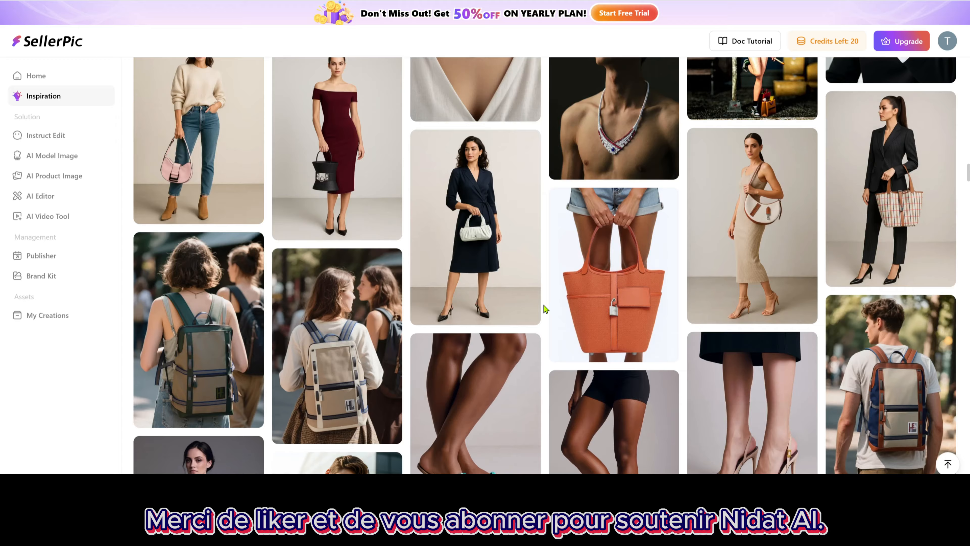
scroll(545, 308, "up", 20)
left_click(35, 75)
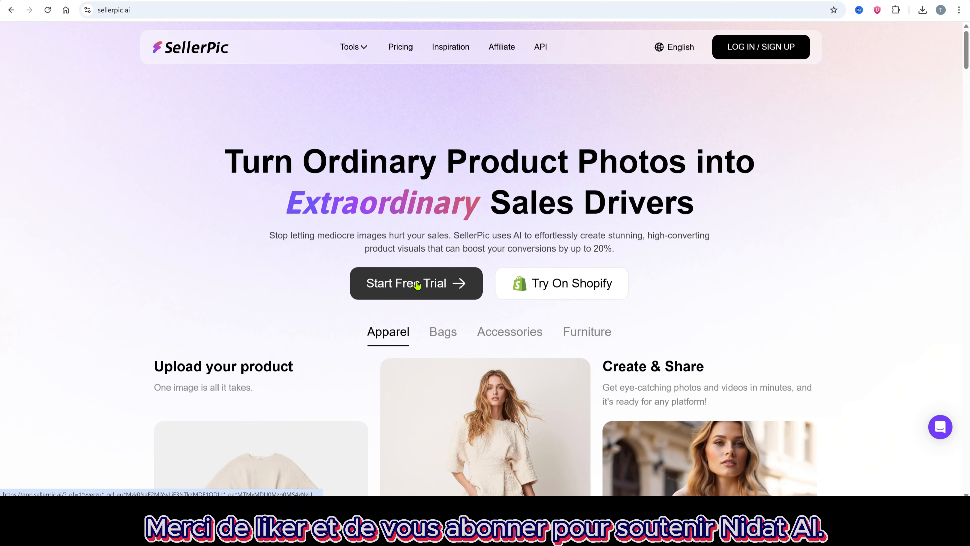
Step: Start the free trial and sign up with a Google account
left_click(417, 285)
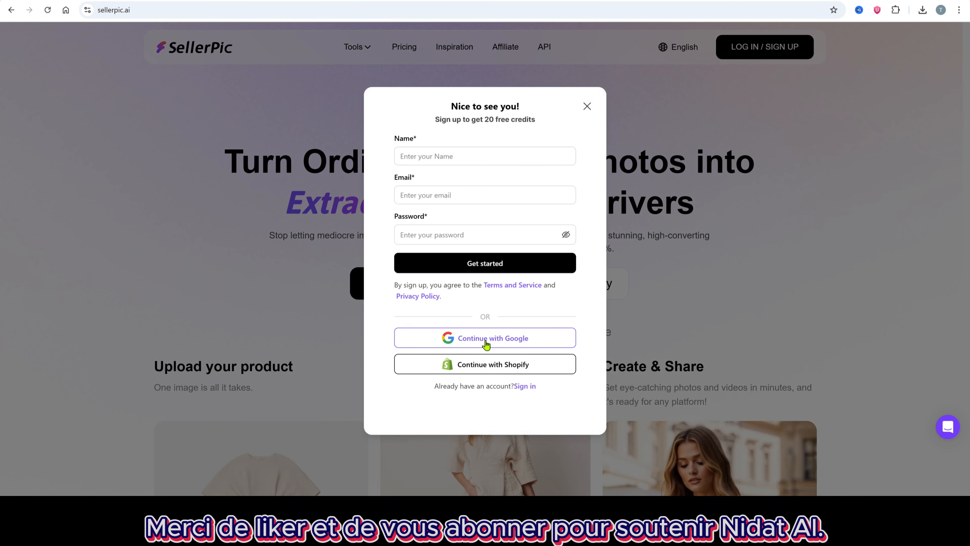
left_click(486, 338)
left_click(536, 287)
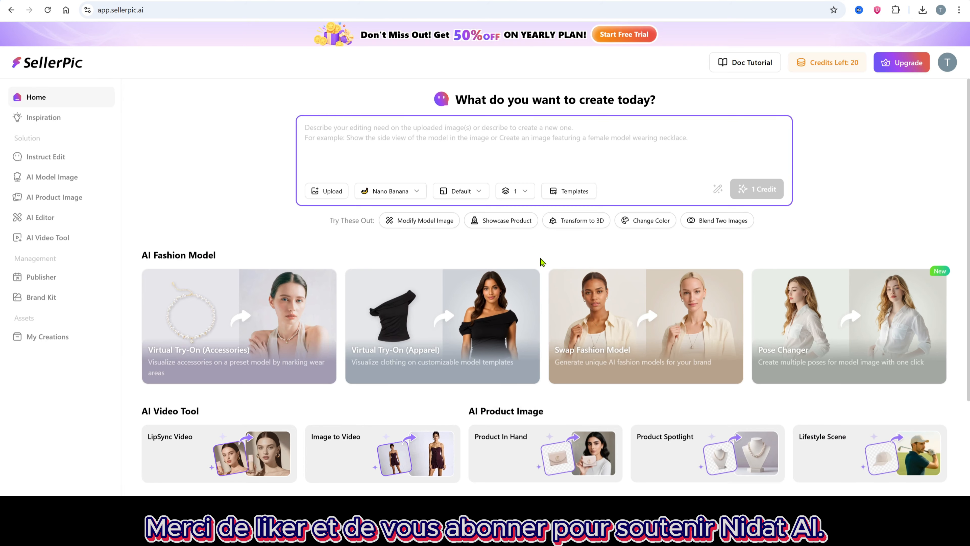
Step: Look over the home page's creation tools and the list of image models available for the prompt
left_click(468, 136)
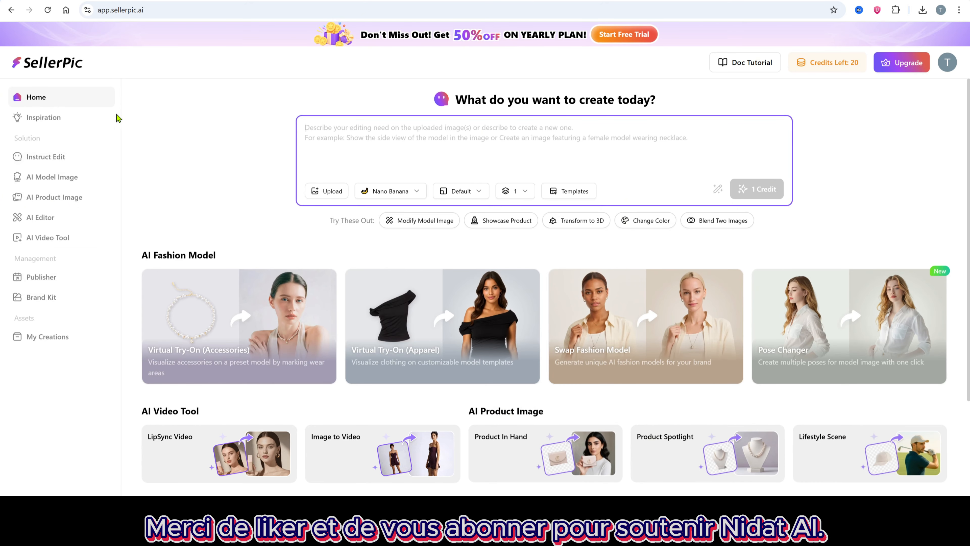
scroll(531, 310, "down", 3)
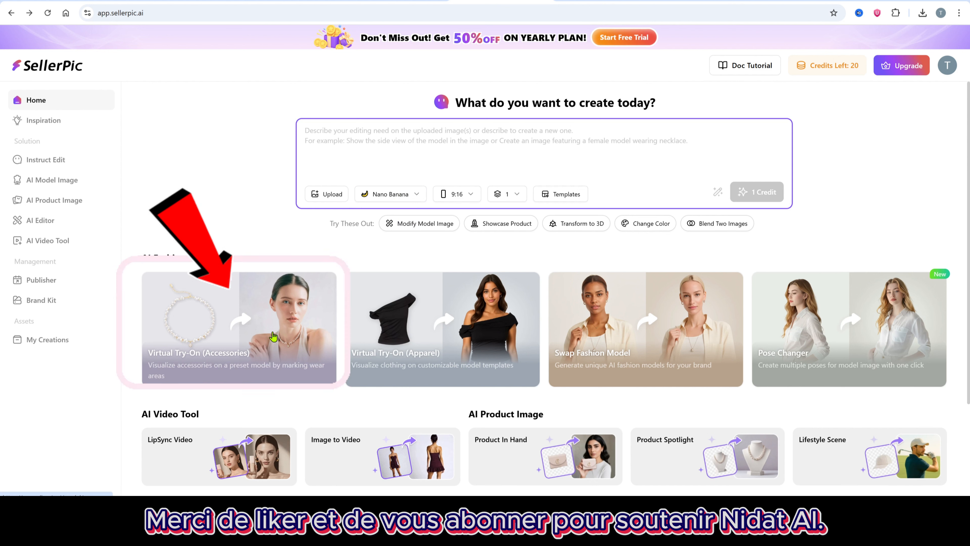
left_click(404, 201)
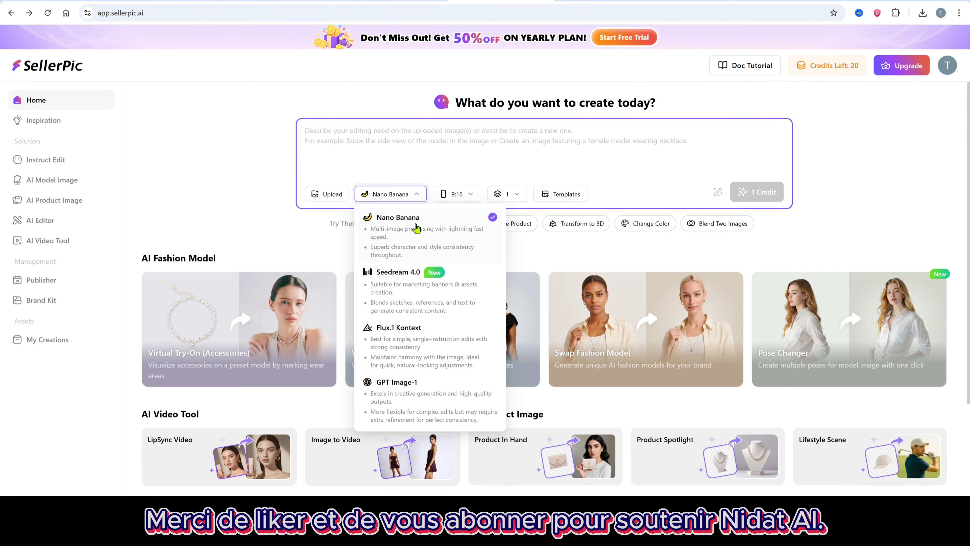
left_click(380, 237)
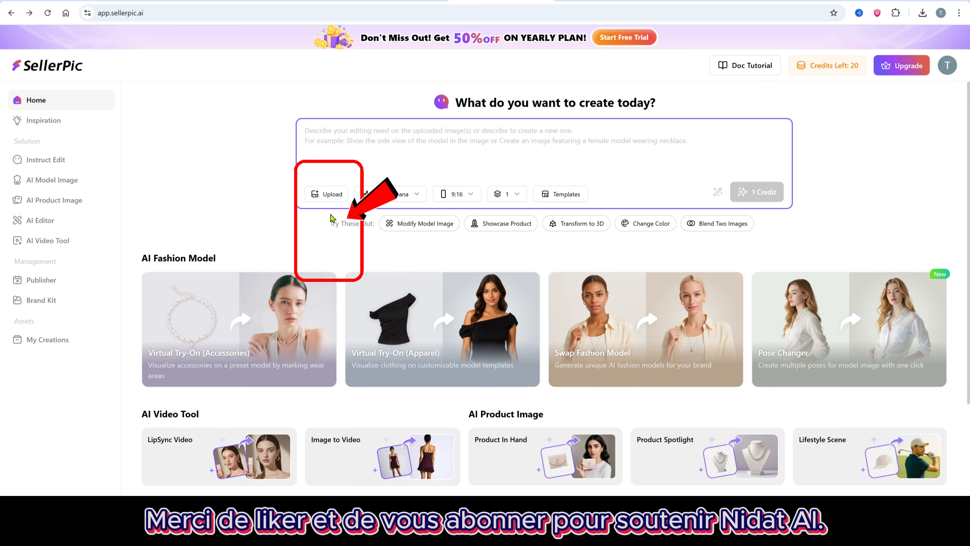
Step: Upload the images "model" and "vay 1" from the device's Product folder as references for the prompt
left_click(329, 195)
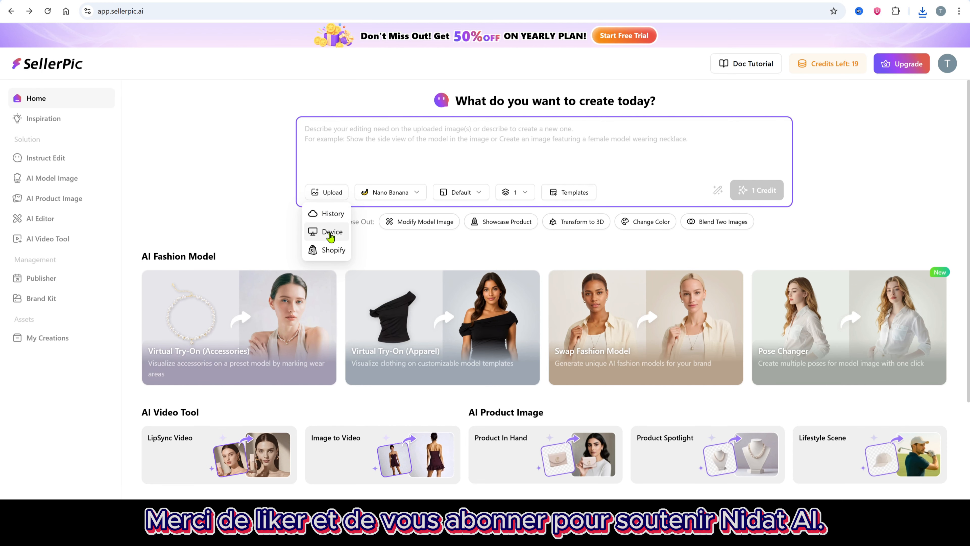
left_click(331, 232)
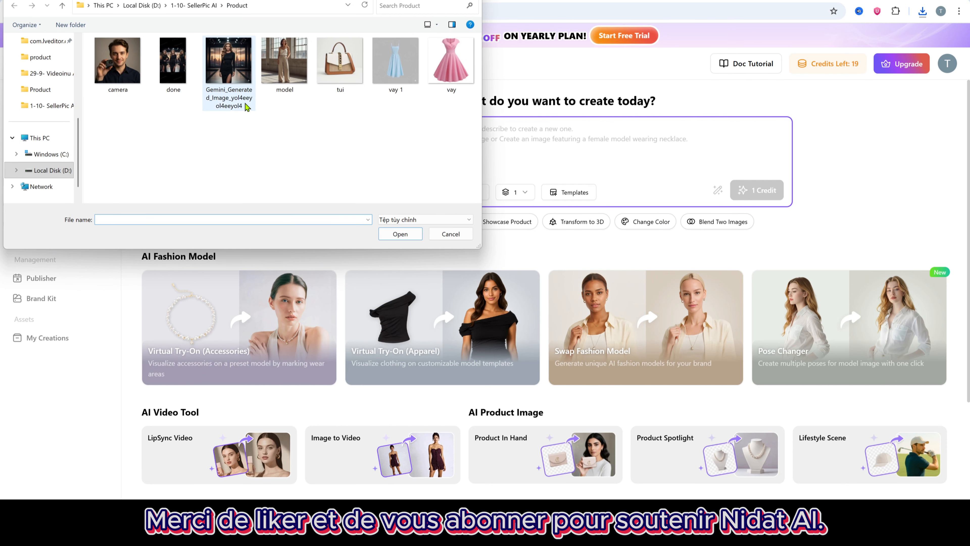
left_click(272, 78)
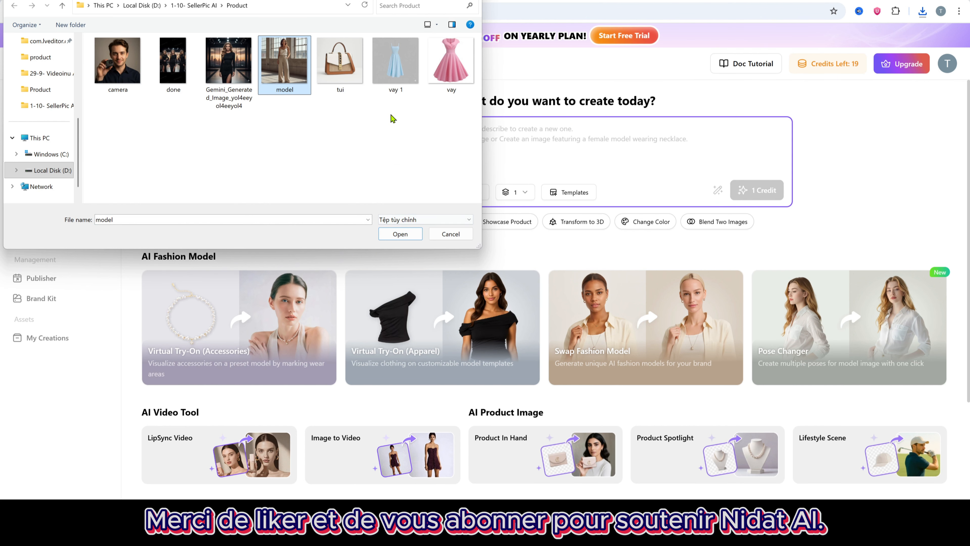
left_click(392, 86, "ctrl")
left_click(411, 236)
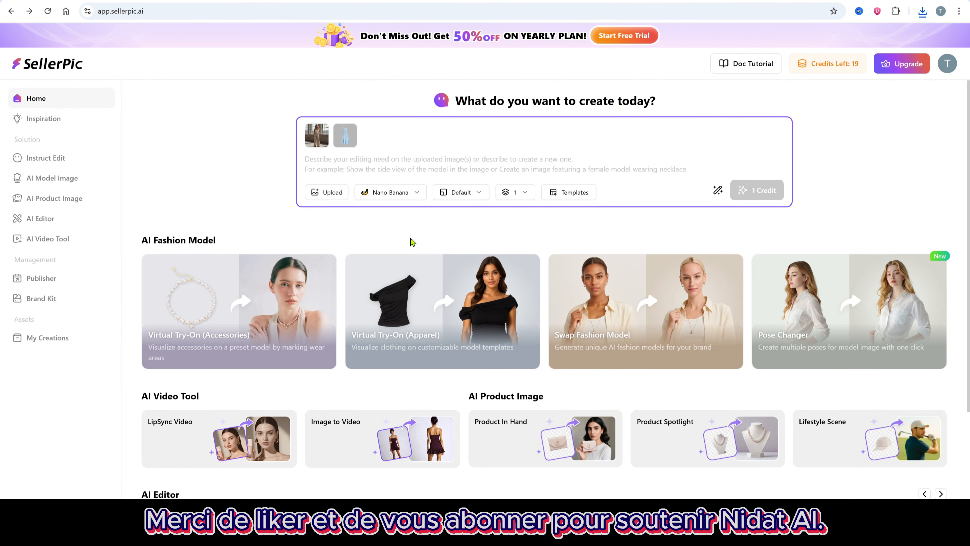
Step: Enter the prompt "put a blue slip dress on the model" with Nano Banana as the image model
type("put a blue slip dress on the model")
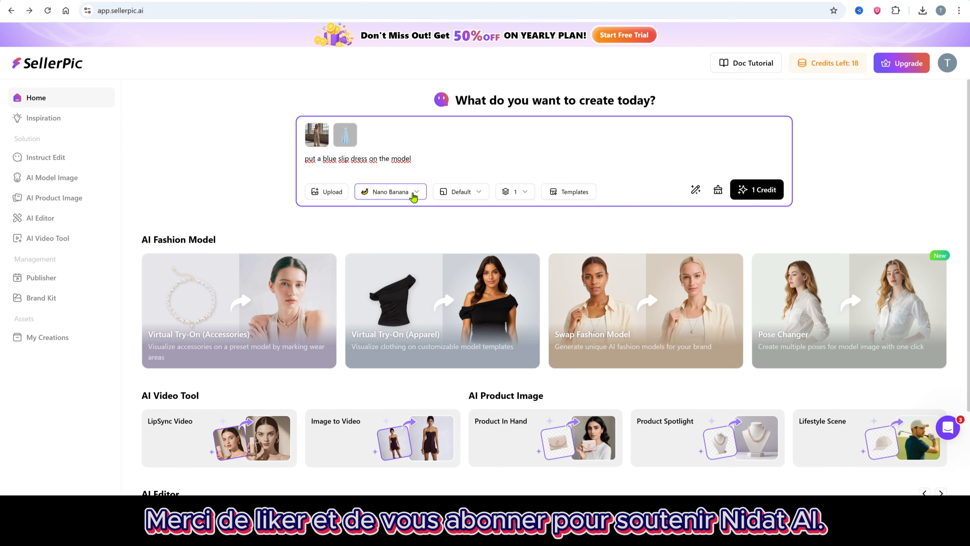
left_click(414, 196)
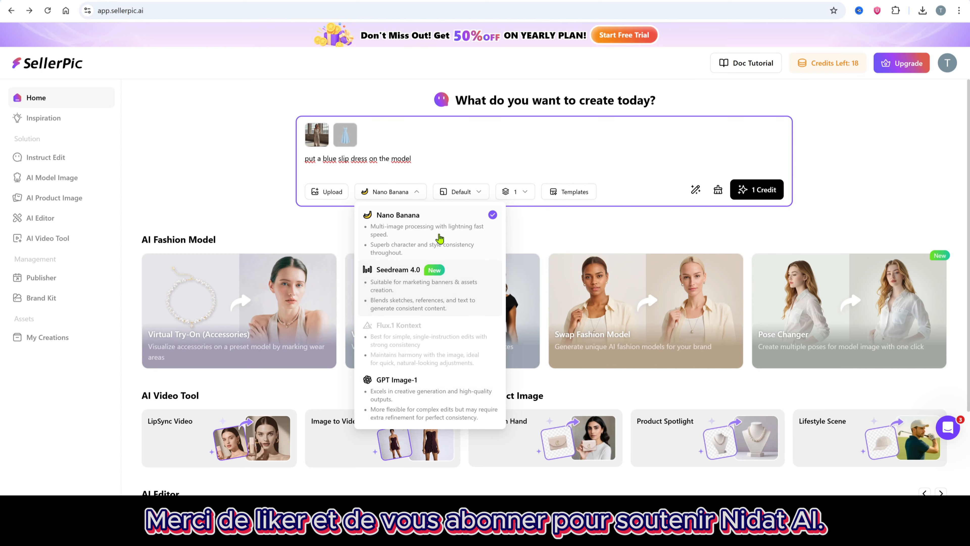
left_click(429, 230)
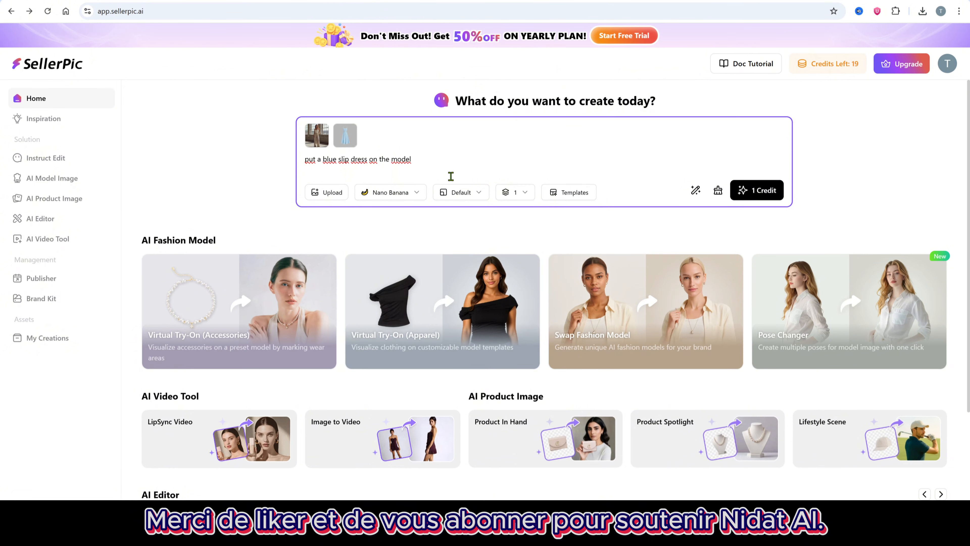
Step: Set the aspect ratio to 9:16, generate the image and inspect the result in the preview
left_click(472, 204)
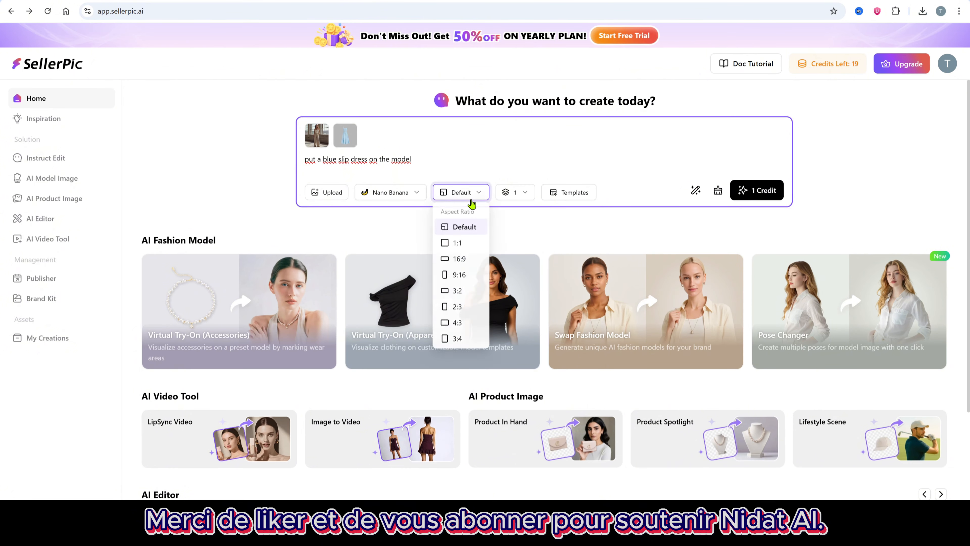
left_click(460, 278)
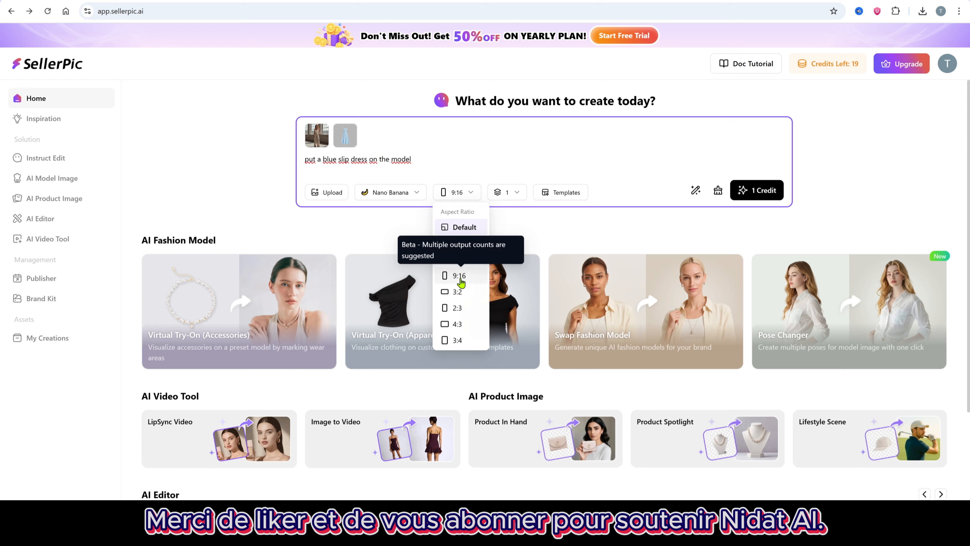
left_click(762, 196)
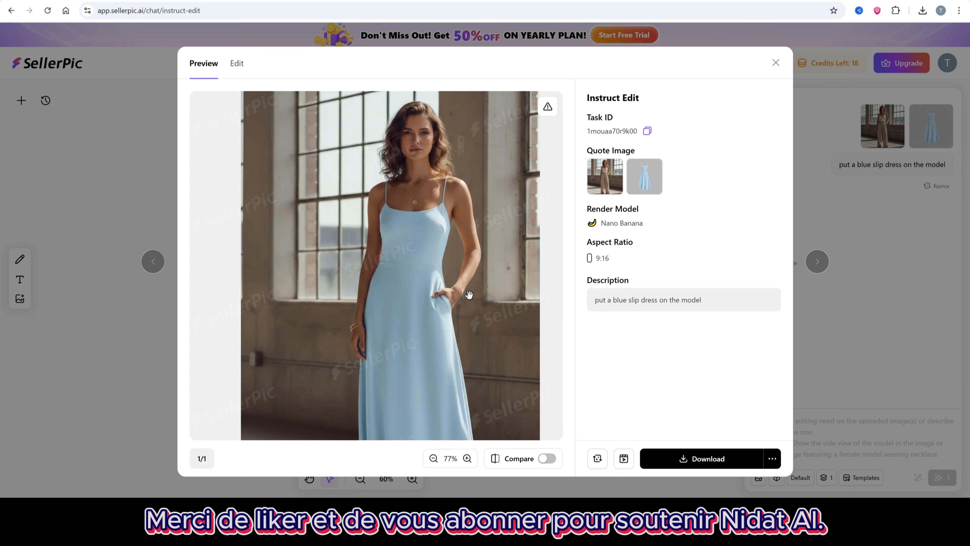
mouse_move(478, 272)
left_mouse_down()
mouse_move(450, 294)
mouse_move(496, 306)
mouse_move(467, 242)
mouse_move(482, 283)
left_mouse_up()
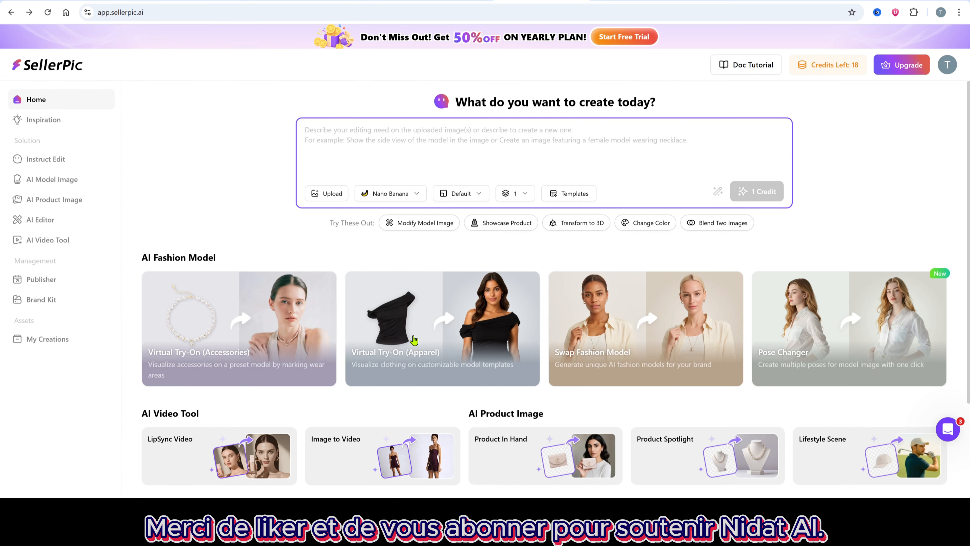
Step: Open Virtual Try-On (Apparel) and use the sample pink strappy dress as a One-Piece Garment
left_click(429, 329)
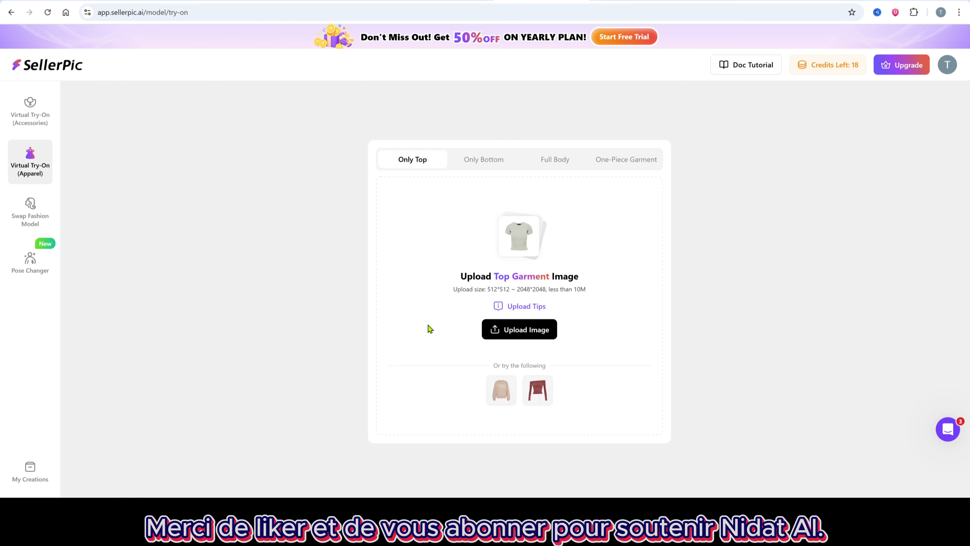
left_click(517, 160)
left_click(567, 161)
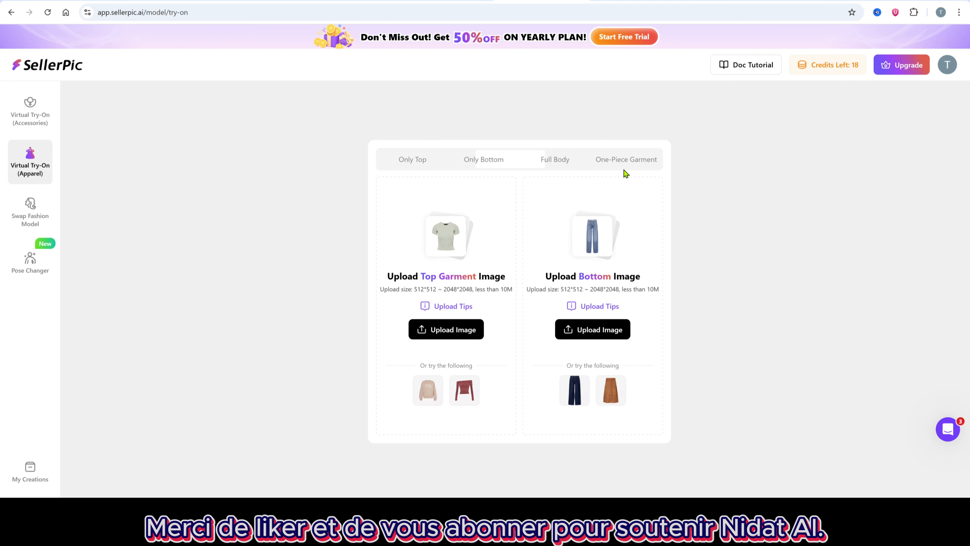
left_click(630, 160)
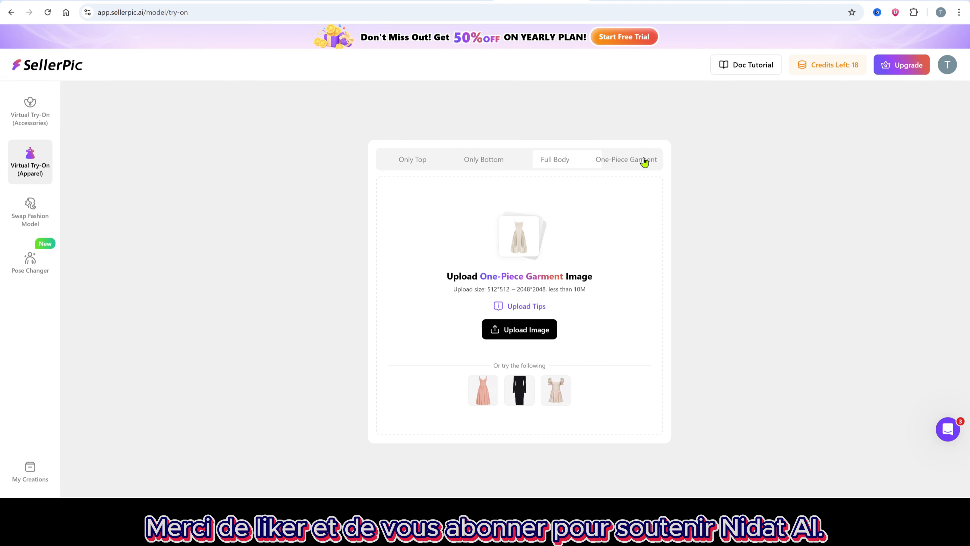
left_click(483, 392)
left_click(557, 464)
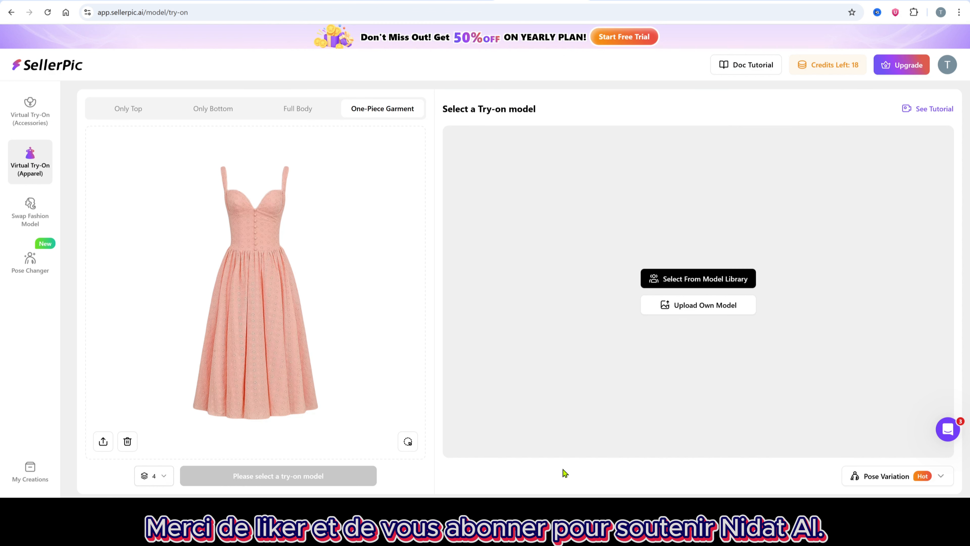
Step: Open the try-on model library and examine its preset models and the gender, age, region, apparel type, apparel style and background filter options
left_click(690, 276)
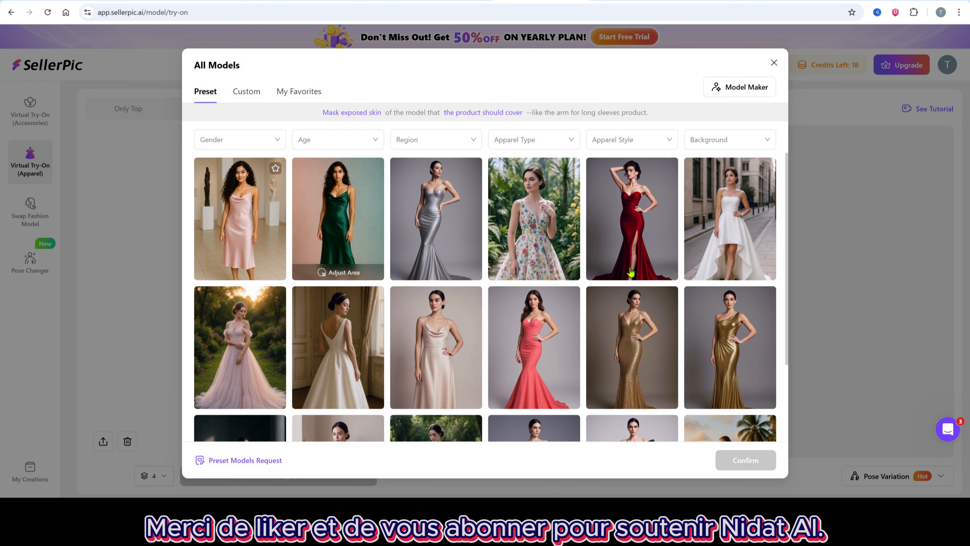
scroll(487, 267, "down", 20)
scroll(489, 312, "up", 15)
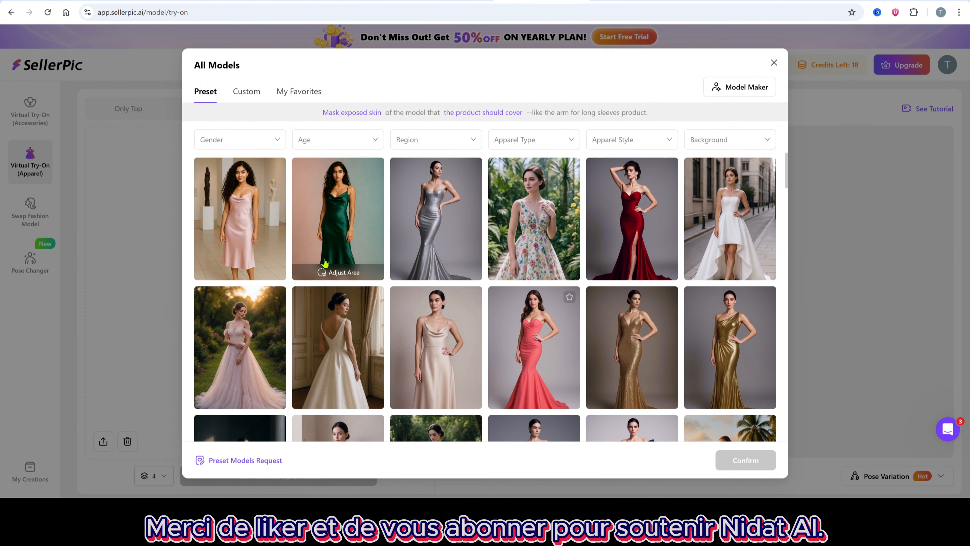
left_click(261, 143)
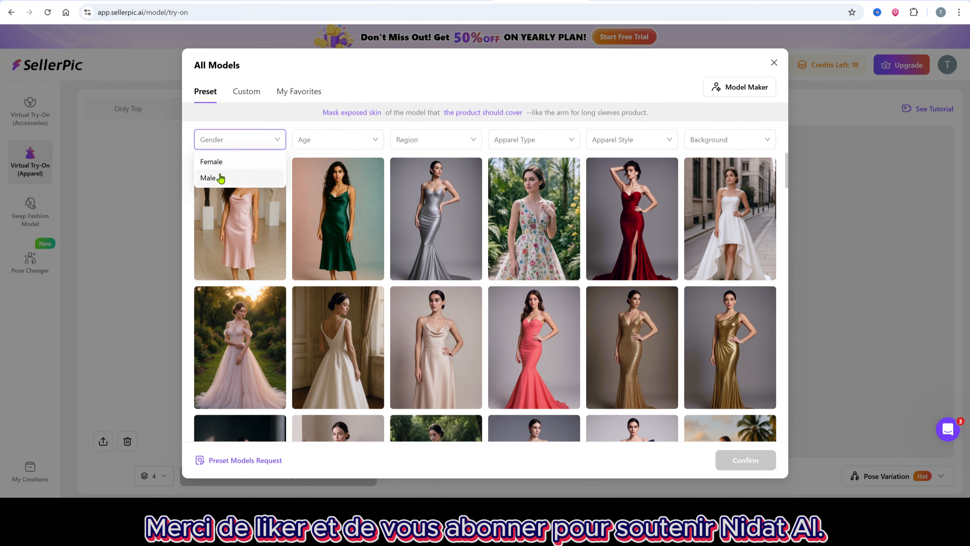
left_click(349, 142)
left_click(420, 141)
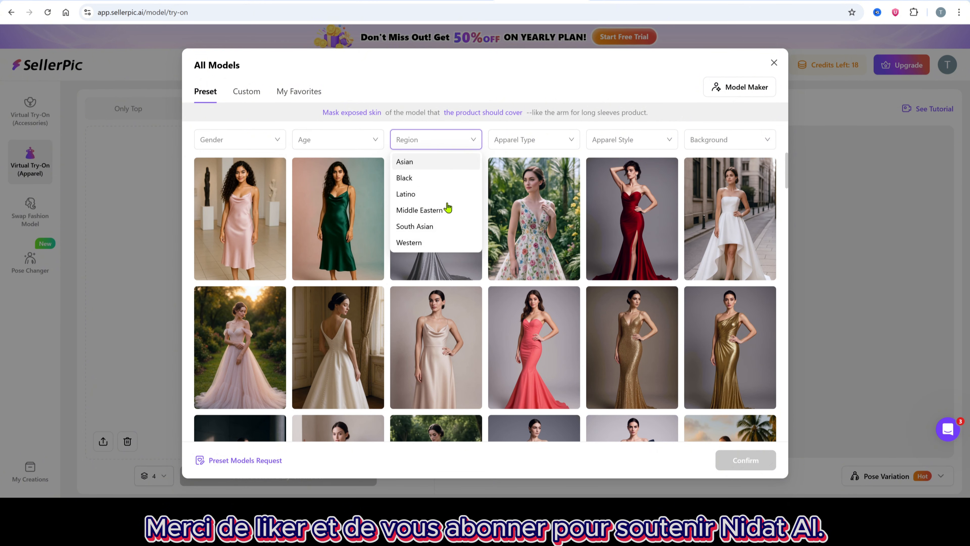
left_click(526, 139)
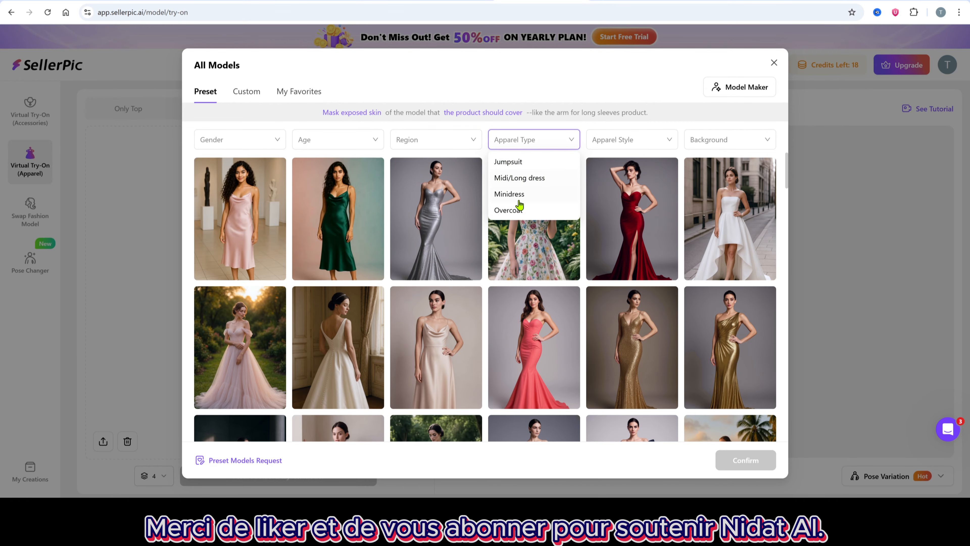
left_click(628, 142)
left_click(714, 141)
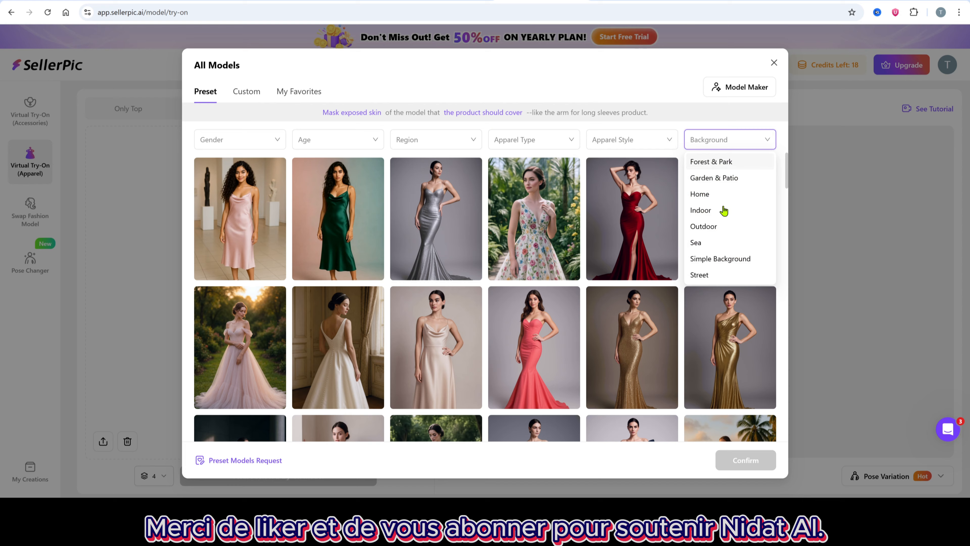
left_click(644, 84)
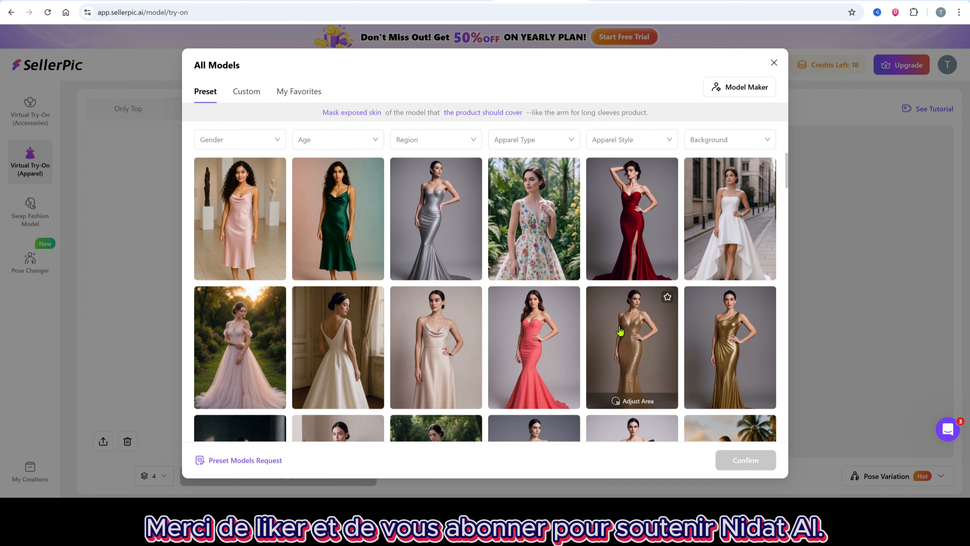
Step: Choose the preset woman in a long black sleeveless dress against a plain background as the try-on model
left_click(241, 305)
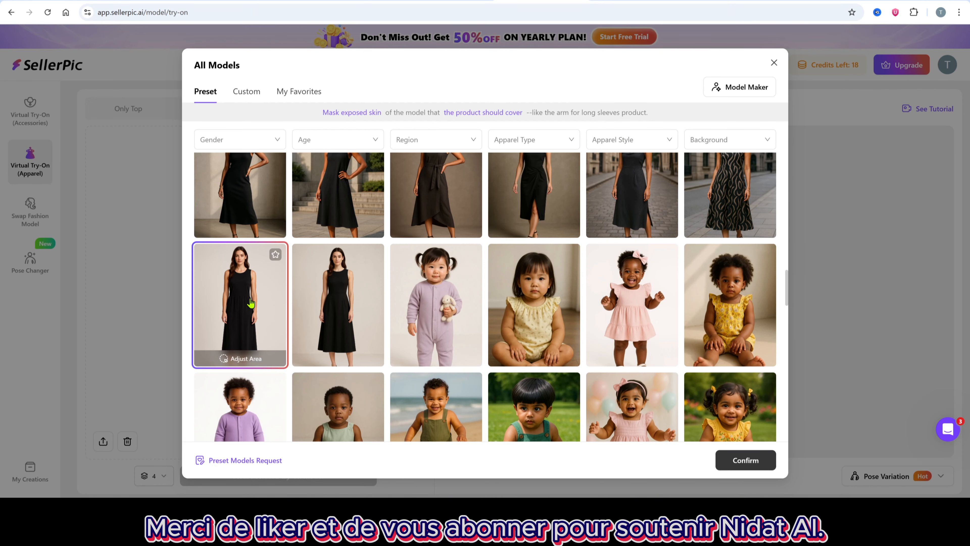
left_click(744, 460)
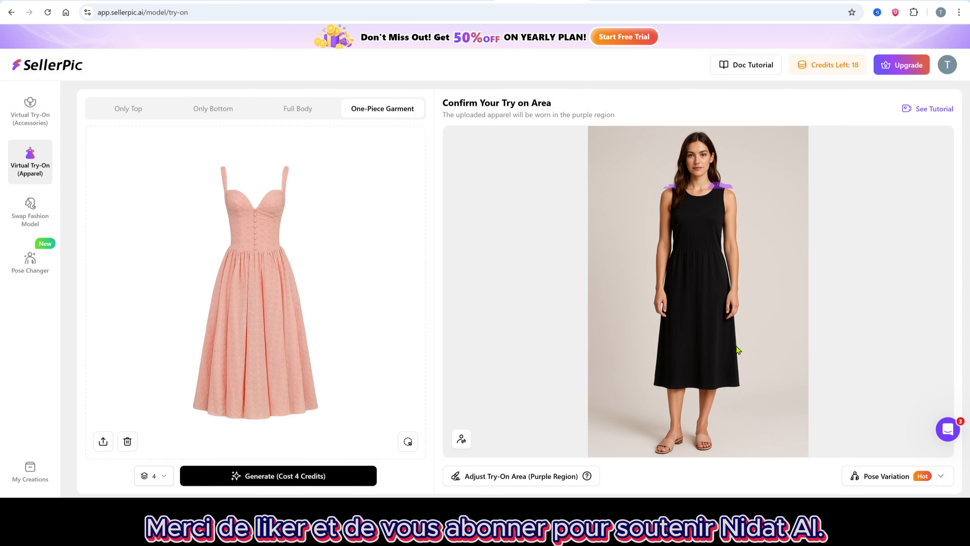
Step: Generate 2 try-on images of the pink dress and open the first one in the preview
left_click(154, 475)
left_click(156, 449)
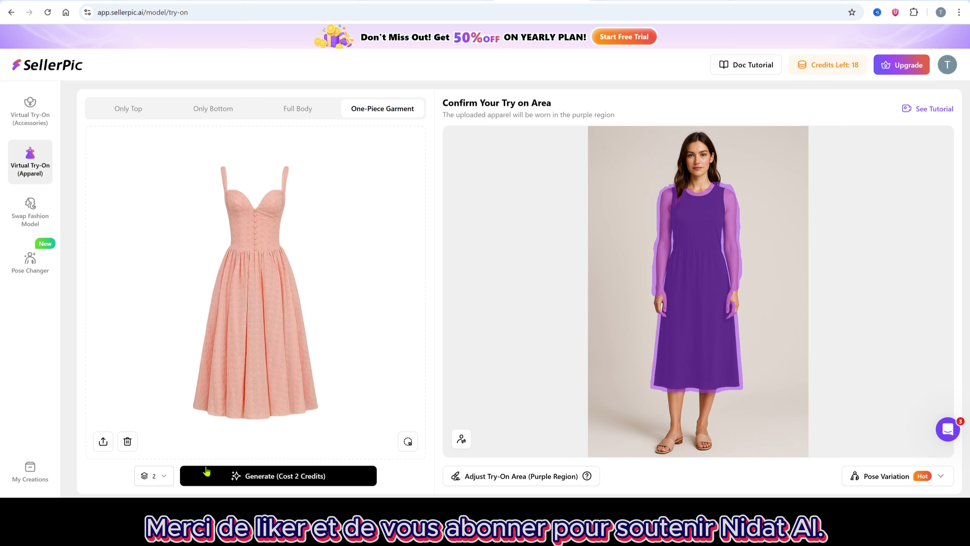
left_click(310, 474)
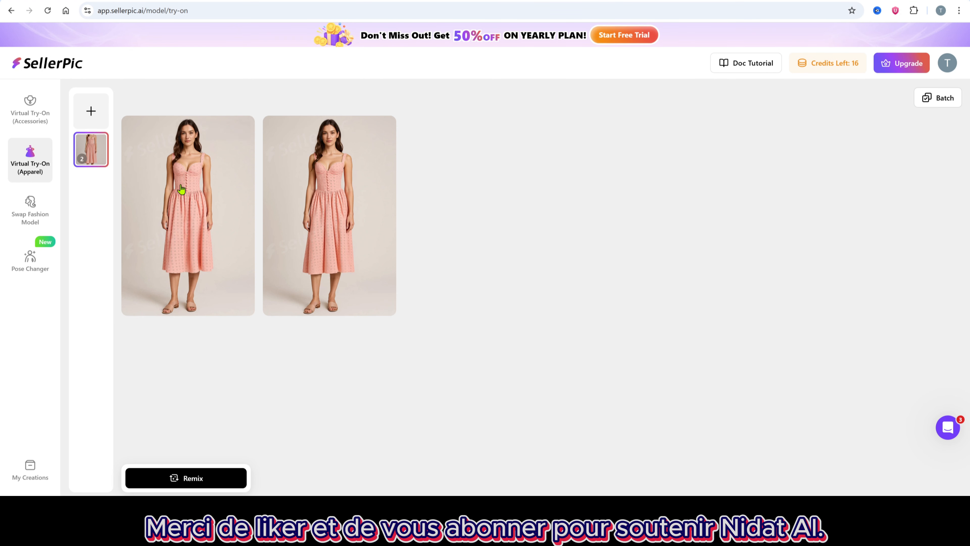
left_click(203, 224)
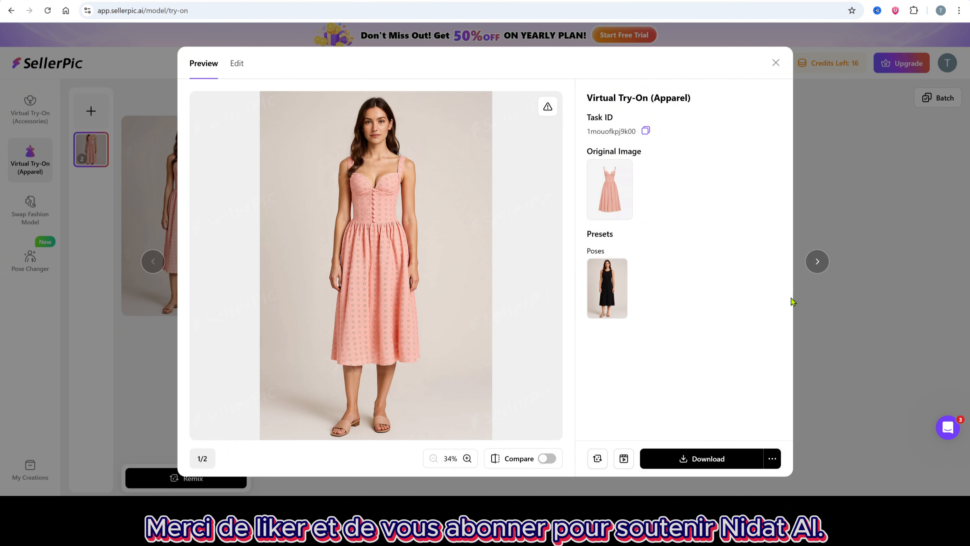
Step: View the second try-on image, and remix the pink dress try-on with the Close-Up Front pose variation
left_click(816, 262)
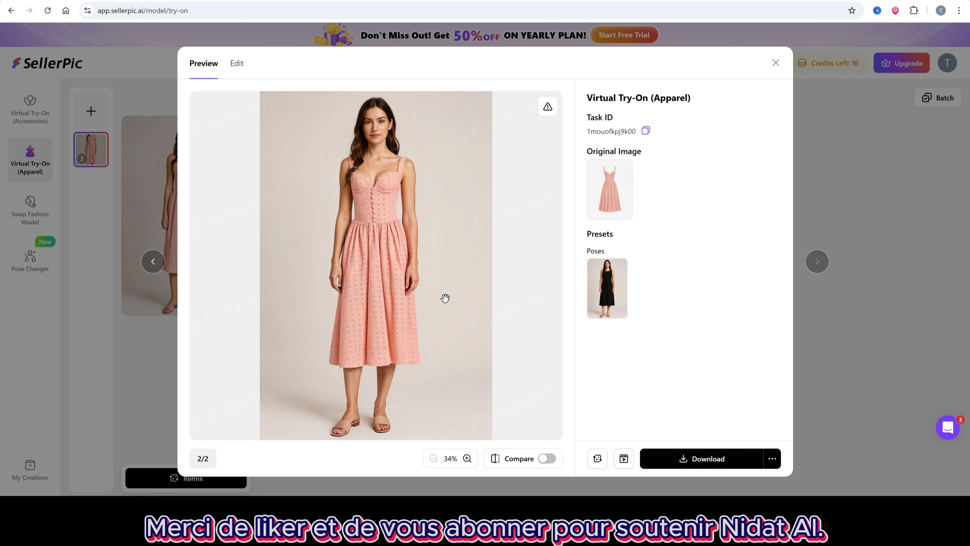
left_click(597, 458)
left_click(880, 474)
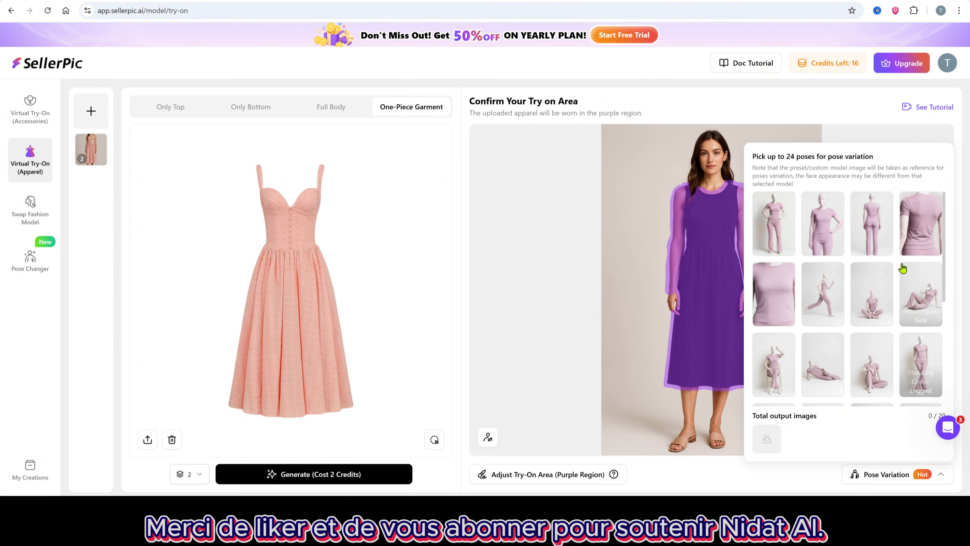
scroll(898, 268, "down", 3)
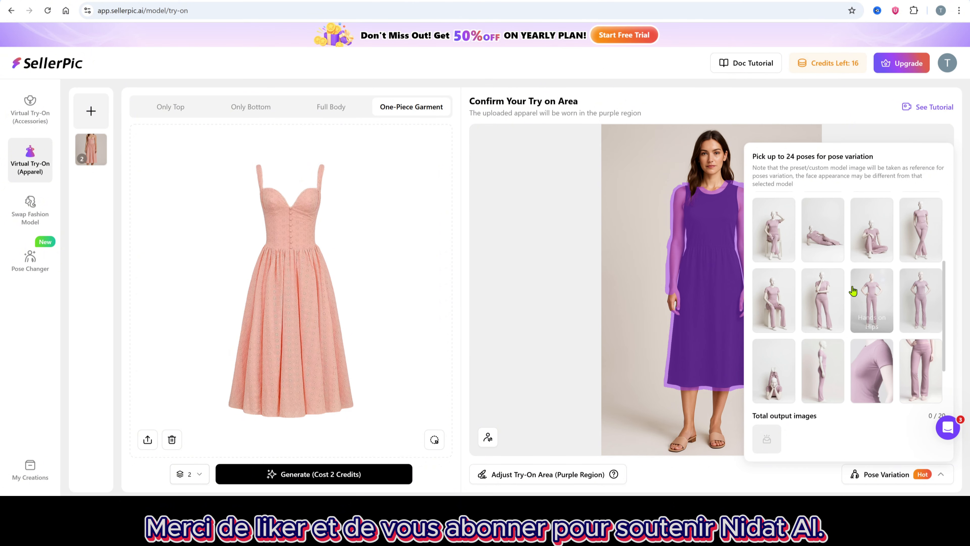
scroll(861, 271, "up", 3)
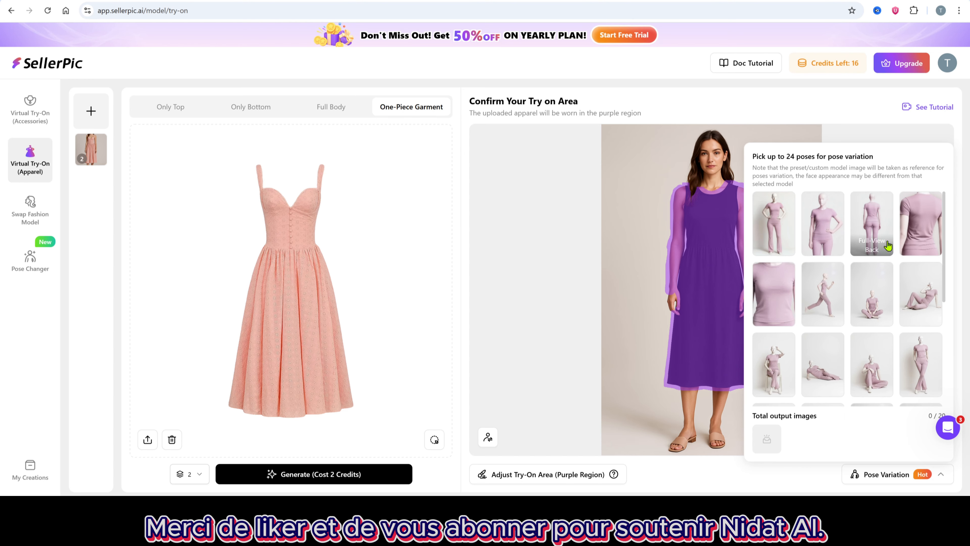
left_click(829, 236)
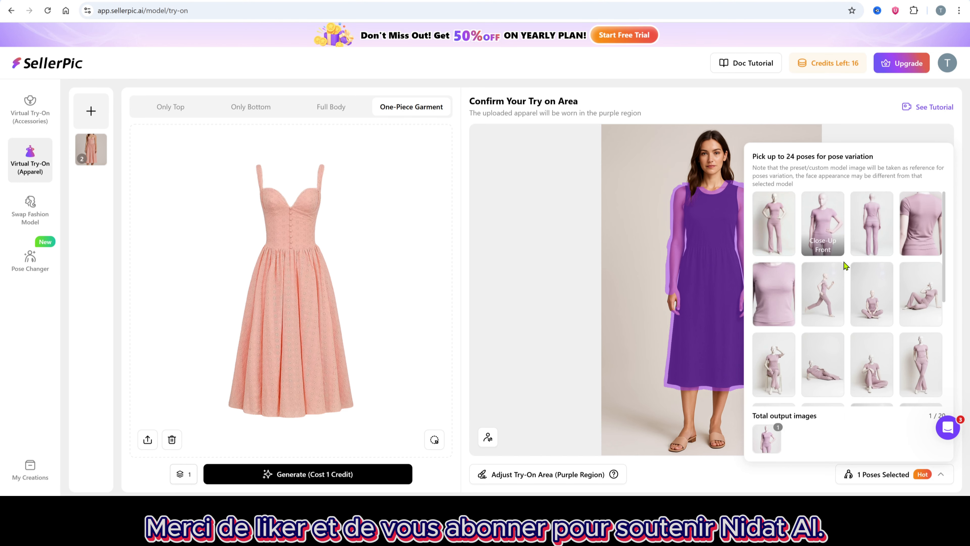
left_click(814, 483)
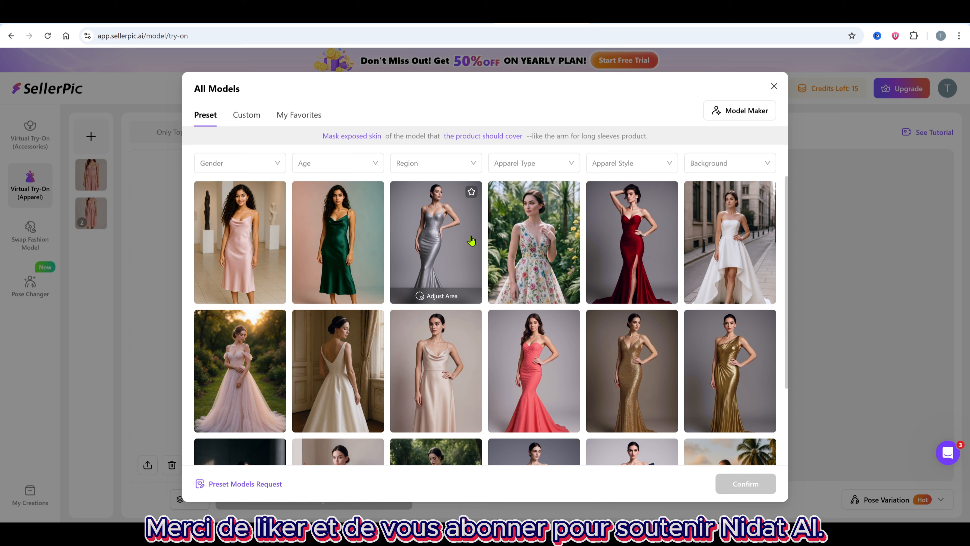
Step: Generate 2 try-on images of the pink dress on the preset woman in a coral strapless mermaid gown and open the first one
scroll(472, 240, "down", 3)
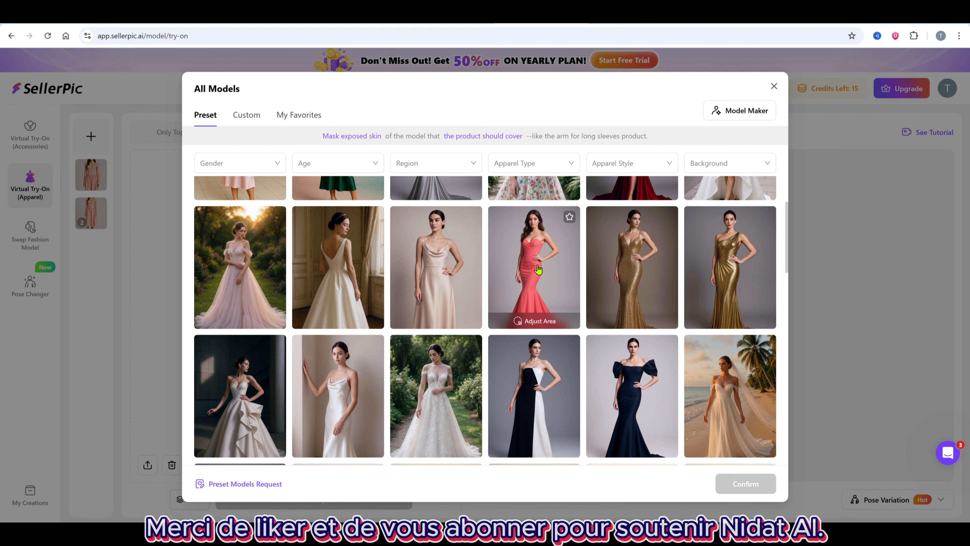
left_click(550, 302)
left_click(744, 483)
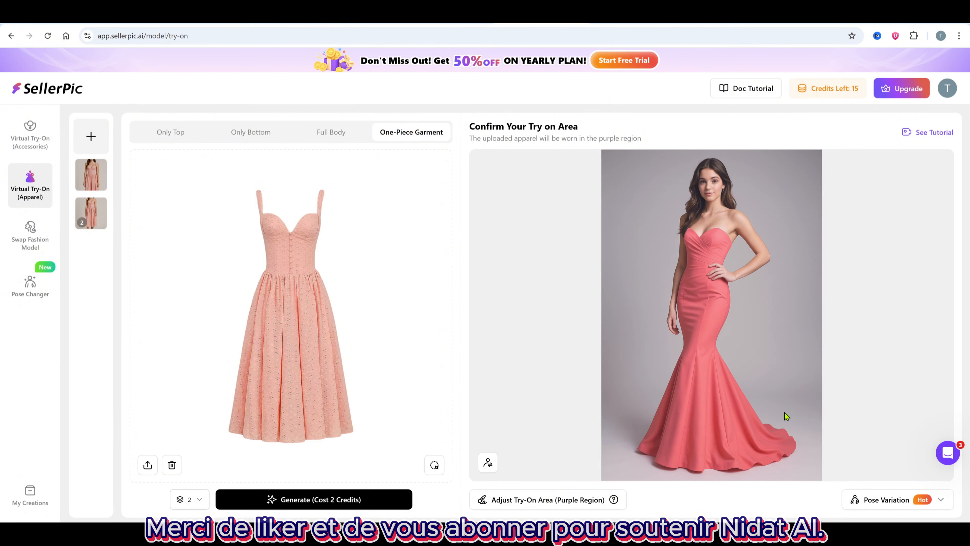
left_click(350, 497)
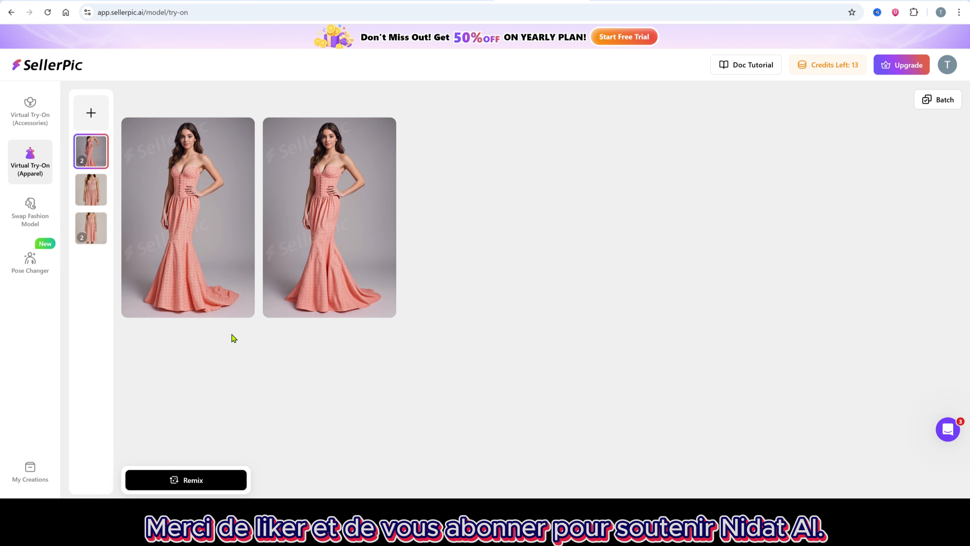
left_click(224, 309)
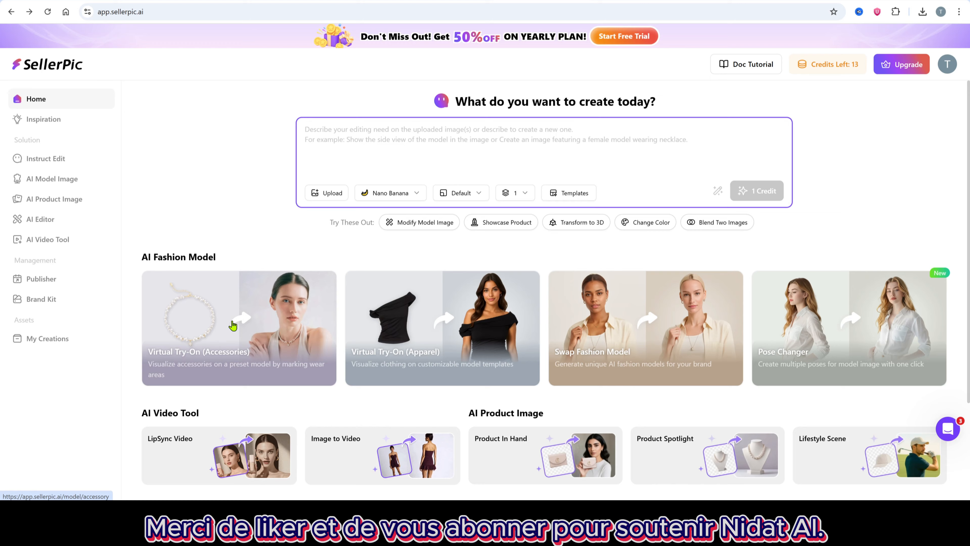
Step: Open Virtual Try-On (Accessories) and upload the tui-xach-nu handbag image from the device, dismissing the upload tips
left_click(233, 325)
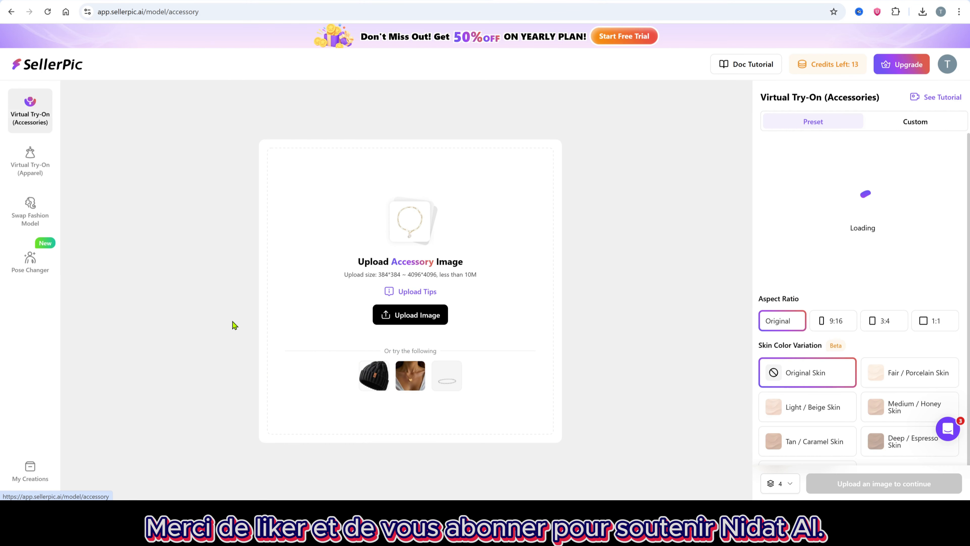
mouse_move(401, 314)
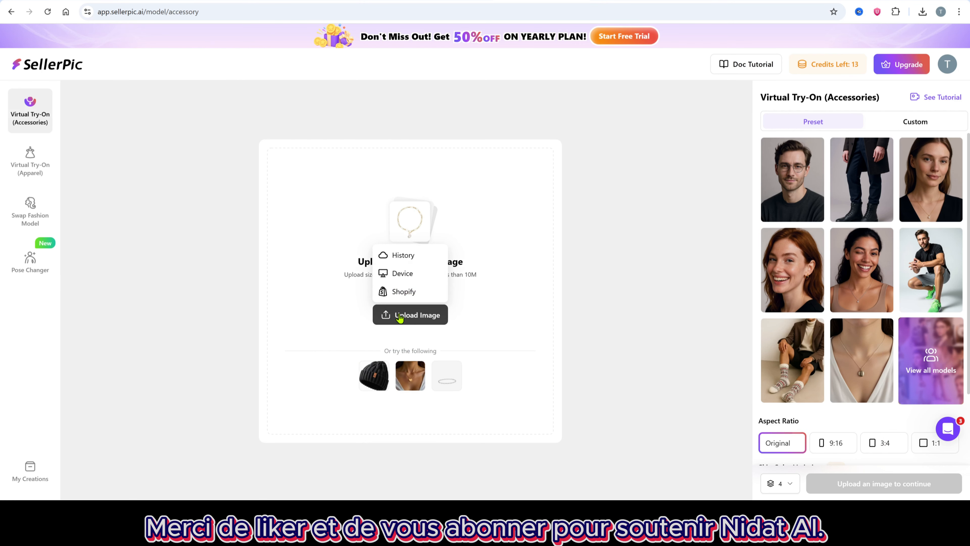
left_click(403, 274)
left_click(441, 72)
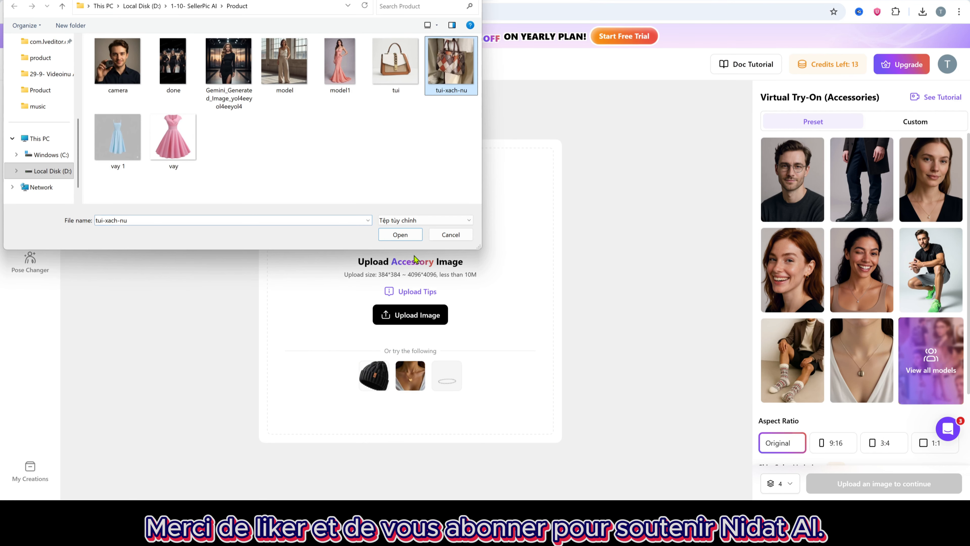
left_click(399, 234)
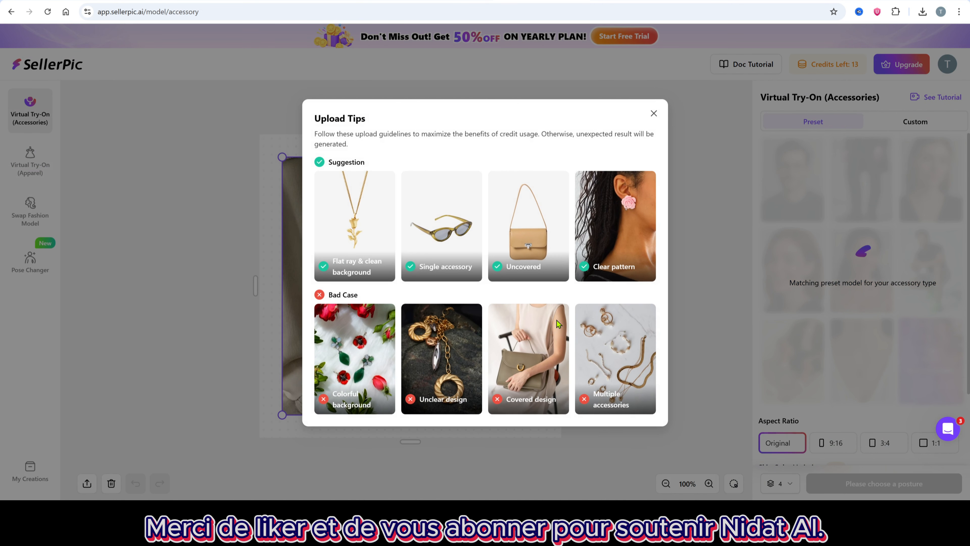
left_click(654, 114)
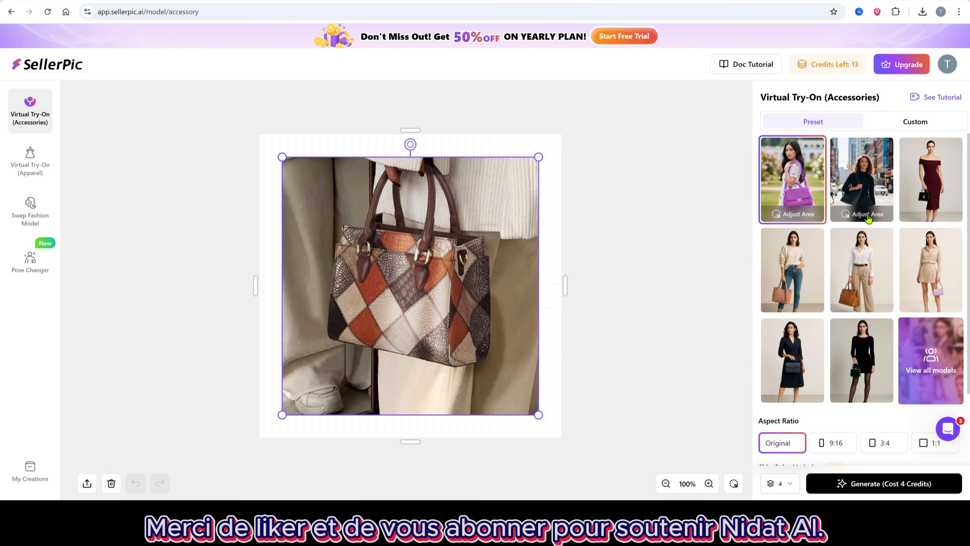
Step: Generate 2 handbag try-on images in 9:16 using the preset woman in the off-shoulder burgundy dress
left_click(932, 185)
scroll(840, 336, "down", 4)
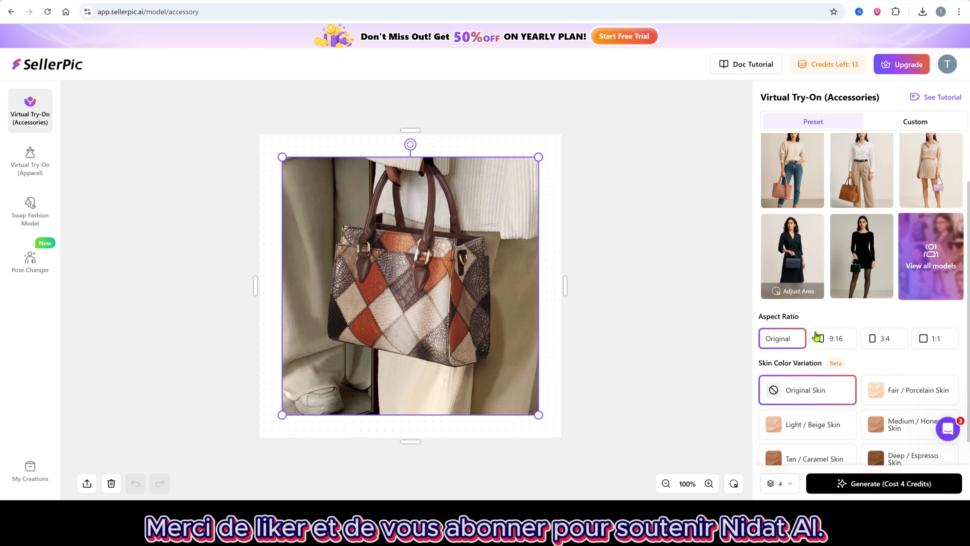
left_click(835, 292)
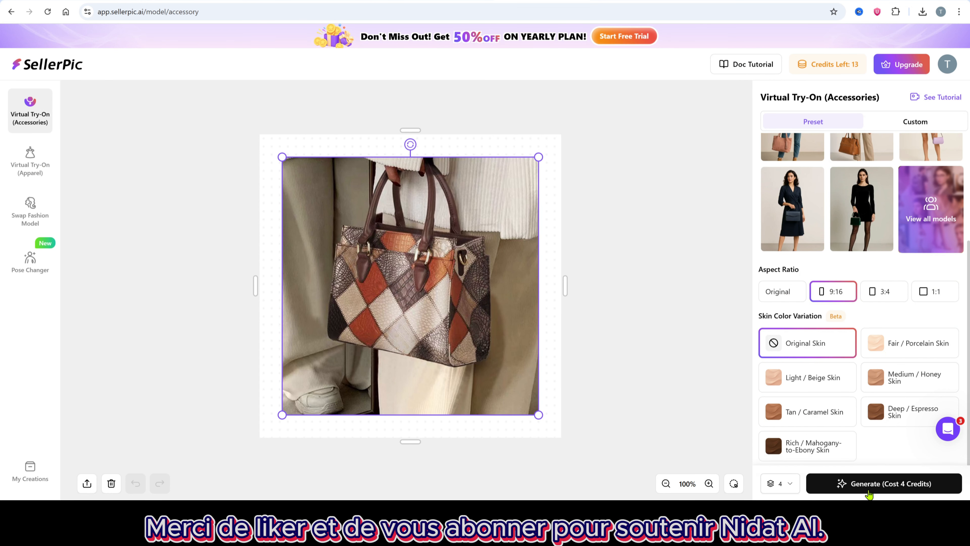
left_click(780, 483)
left_click(781, 439)
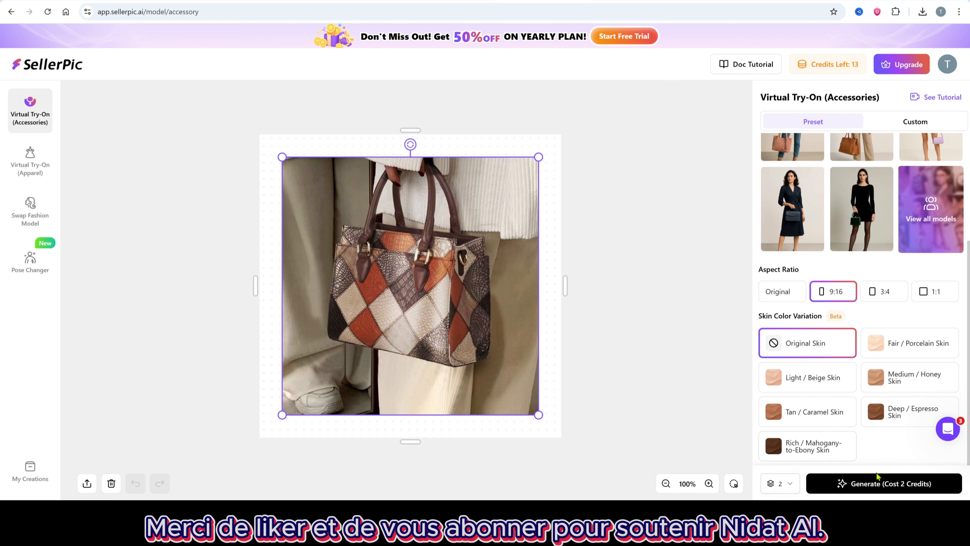
left_click(880, 484)
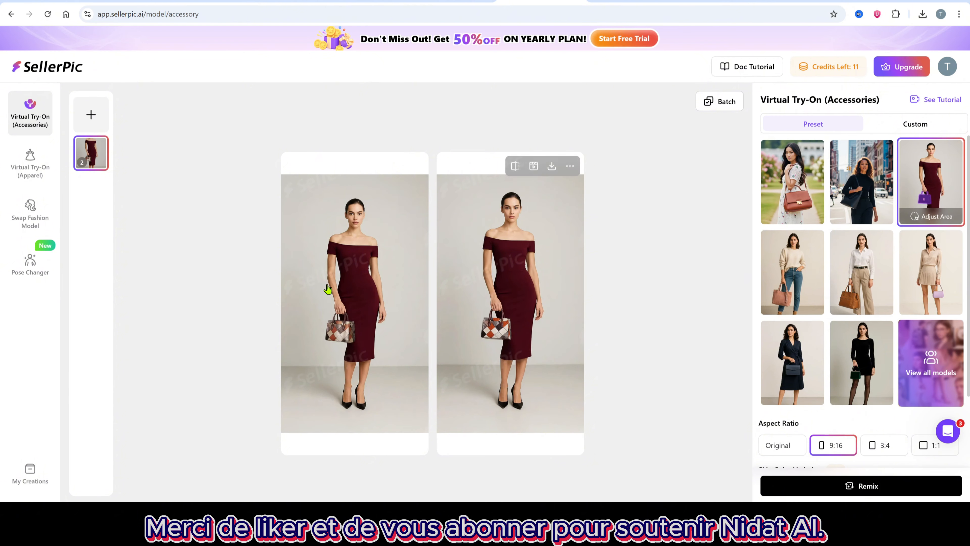
Step: Examine both generated handbag try-on images in the preview and close it
left_click(355, 295)
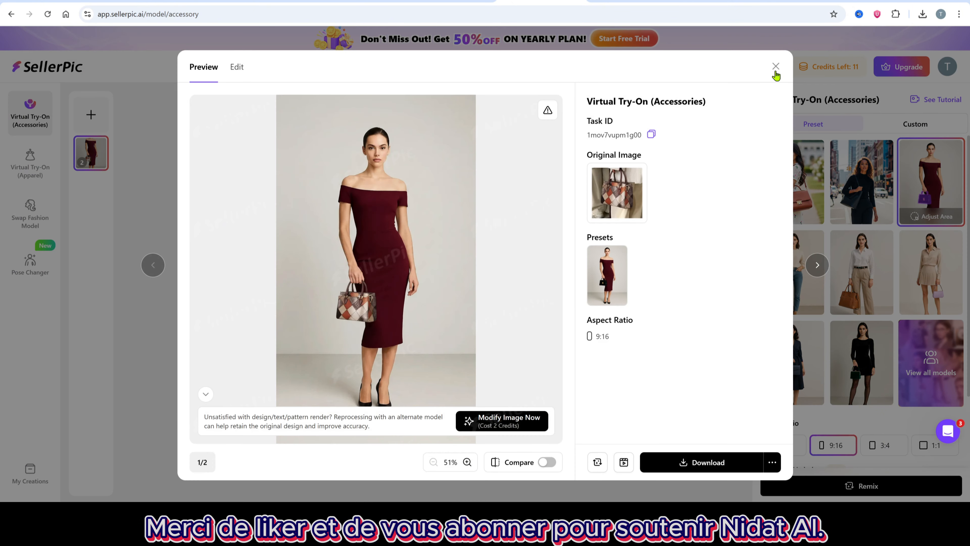
left_click(825, 265)
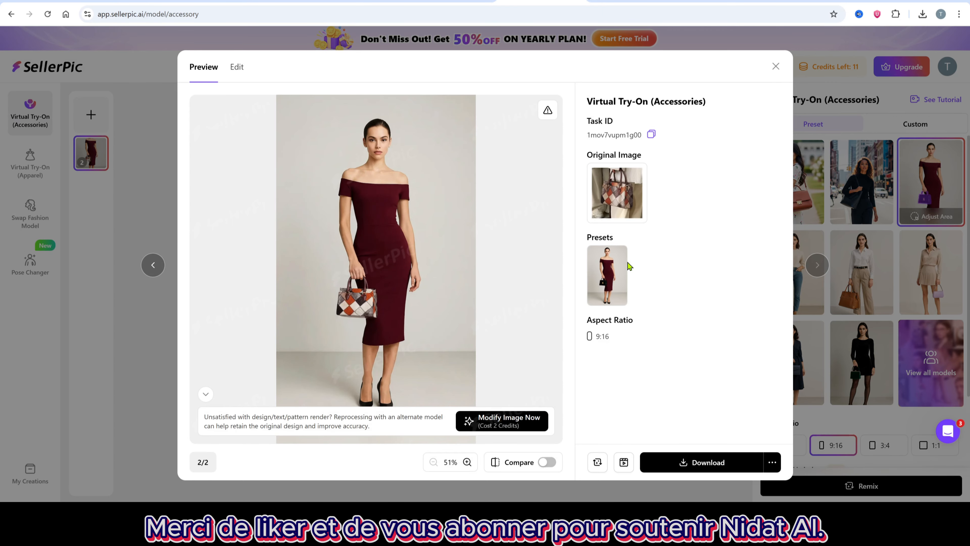
left_click(775, 68)
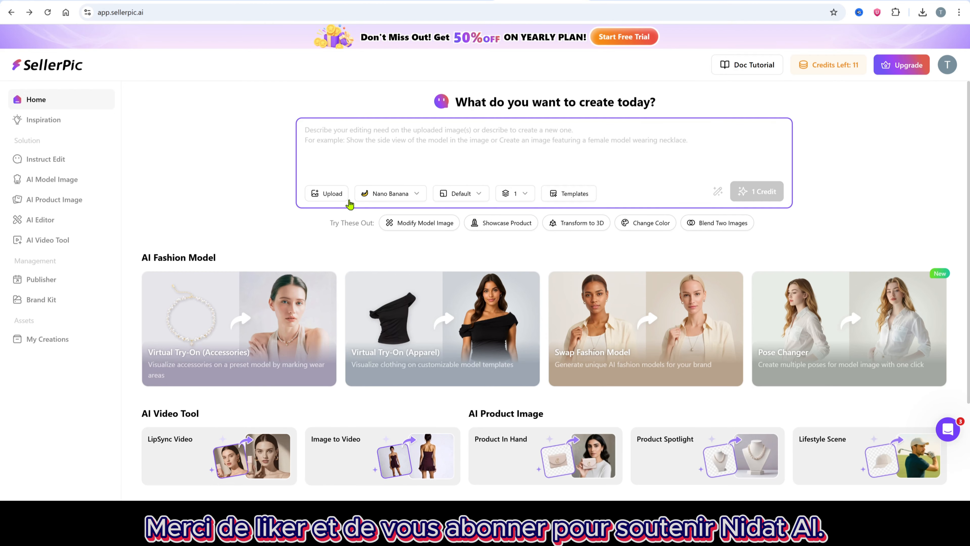
Step: Upload the model1 and tui images from the device to the home page's creation prompt
left_click(340, 193)
left_click(331, 232)
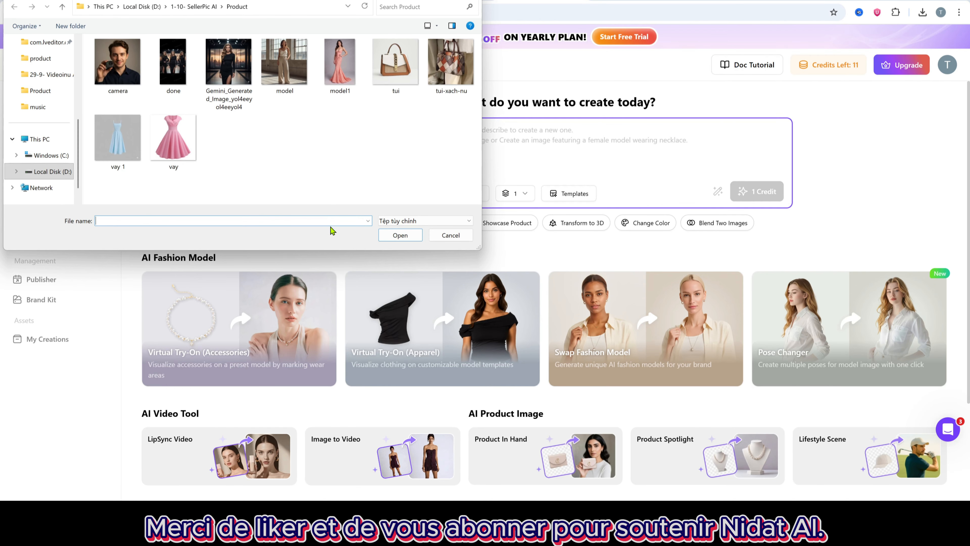
left_click(340, 63)
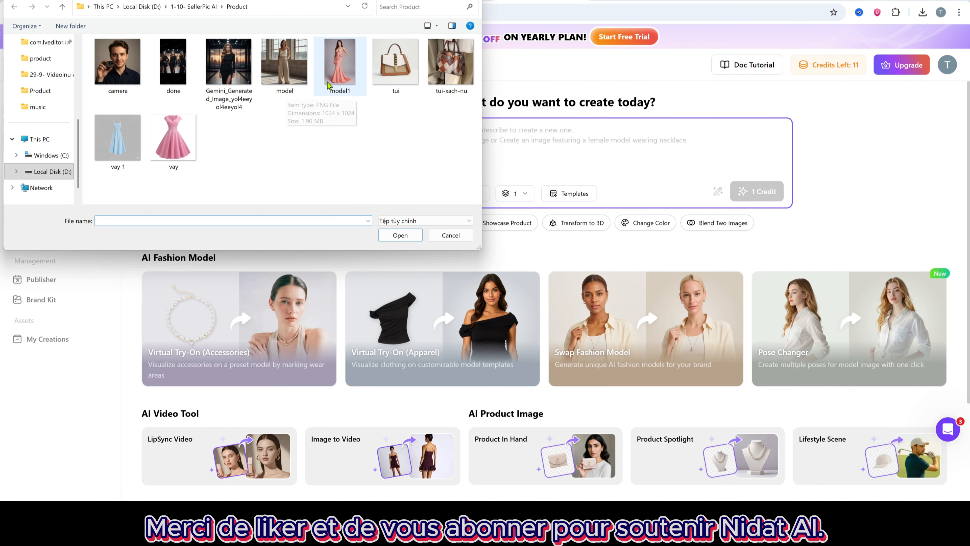
left_click(396, 63, "ctrl")
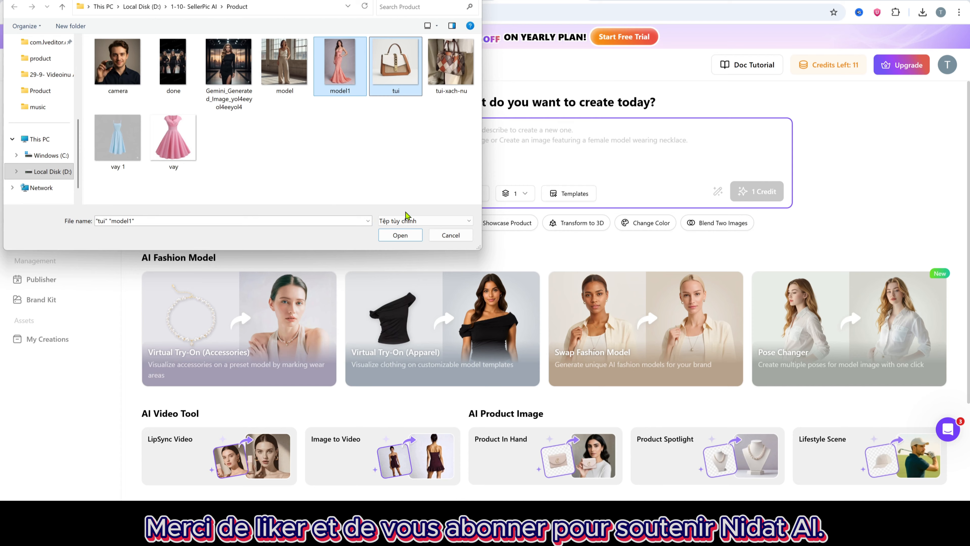
left_click(405, 234)
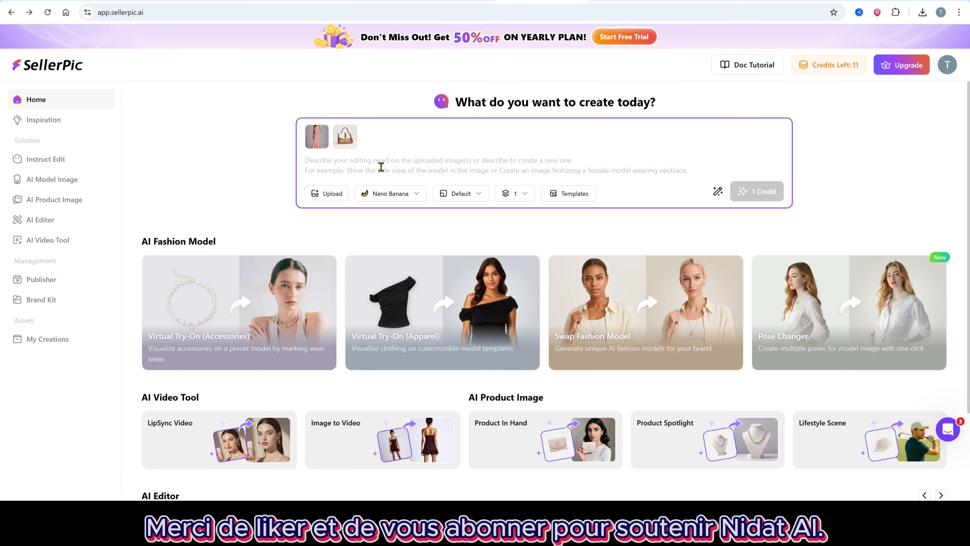
Step: Generate 2 images in 9:16 from the uploaded pictures with the prompt "model holding the bag in her right hand"
left_click(515, 193)
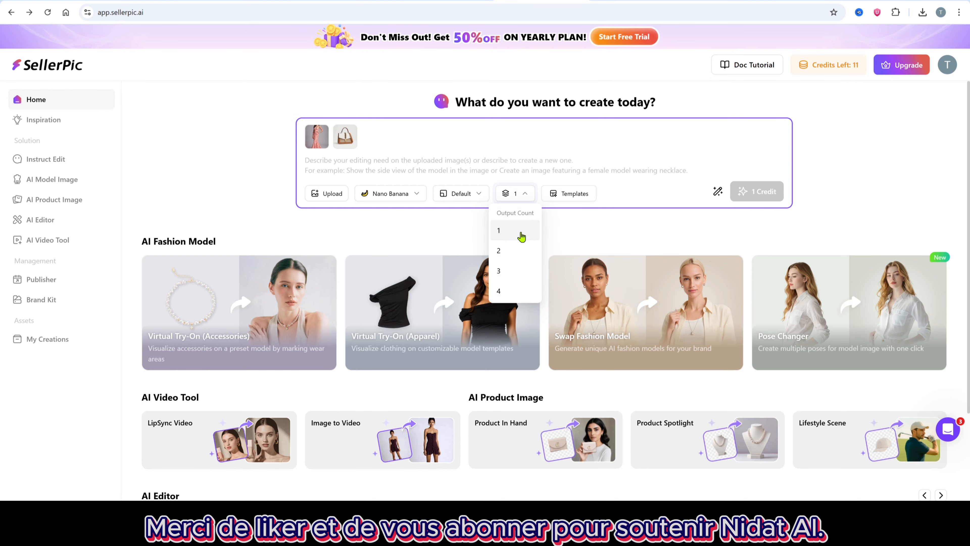
left_click(515, 250)
left_click(464, 194)
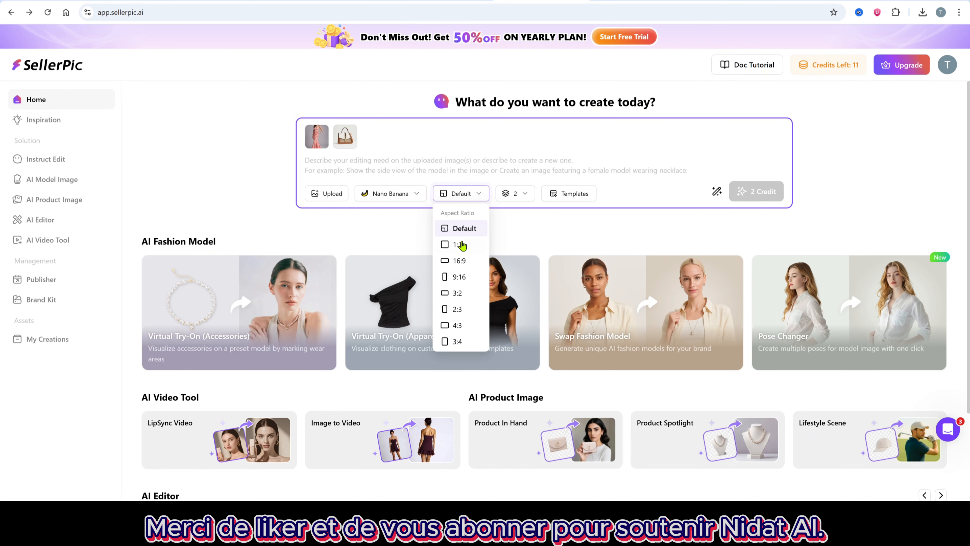
left_click(461, 274)
left_click(374, 163)
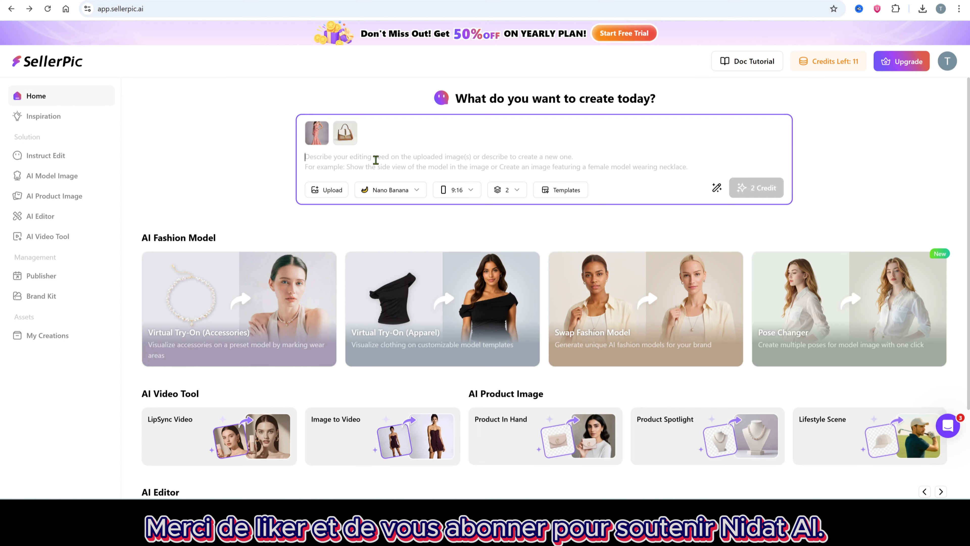
type("model holding the bag in her right hand")
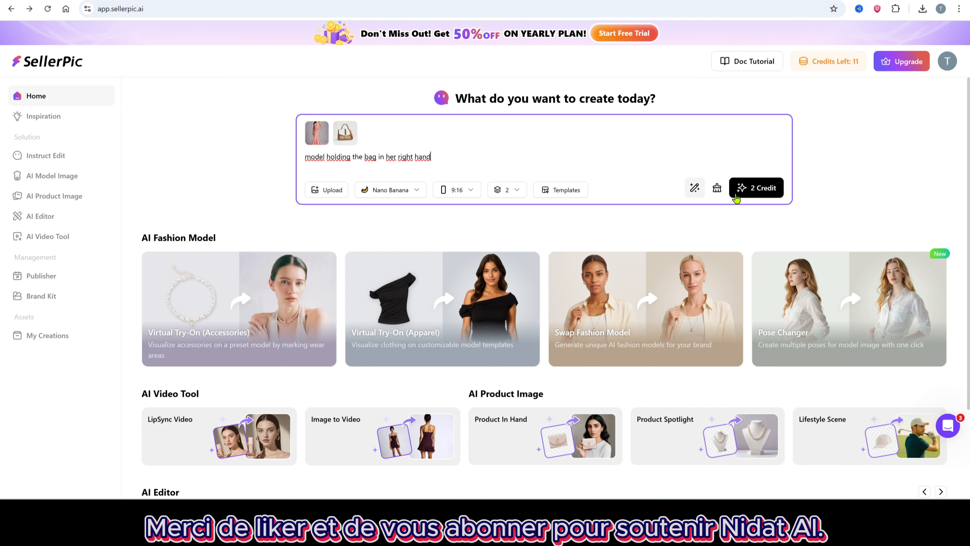
left_click(748, 189)
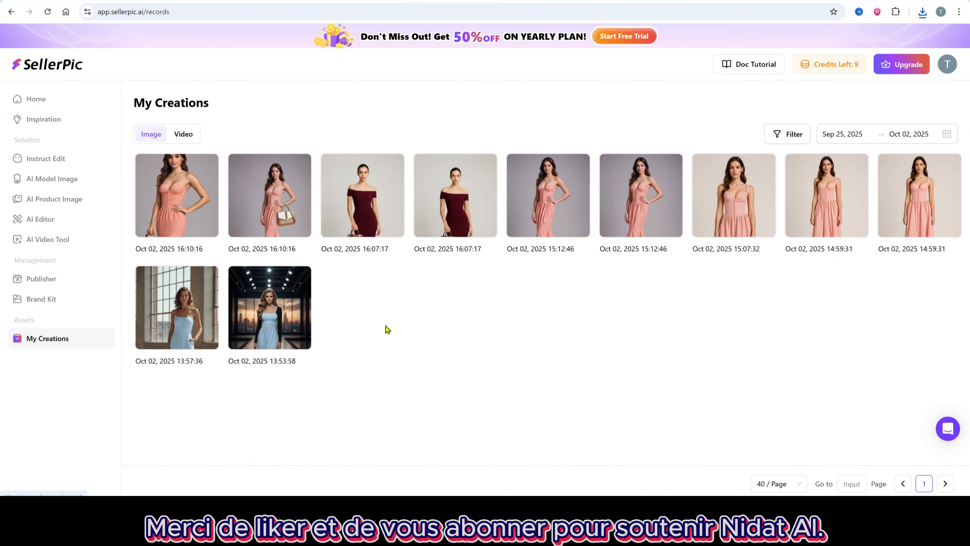
Step: Send the handbag try-on image of the woman in the burgundy dress to Image to Video in custom mode with the Hailuo 01 model
left_click(363, 206)
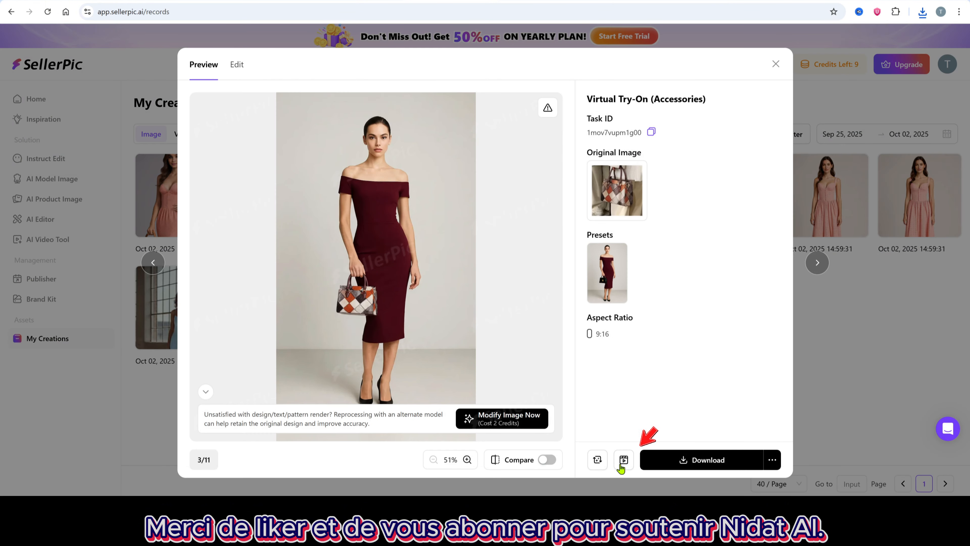
left_click(624, 460)
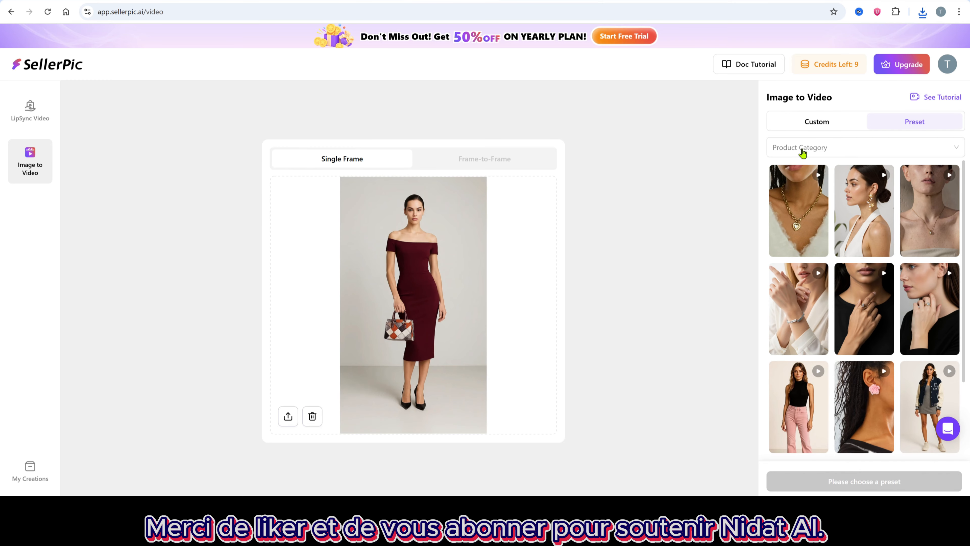
left_click(817, 122)
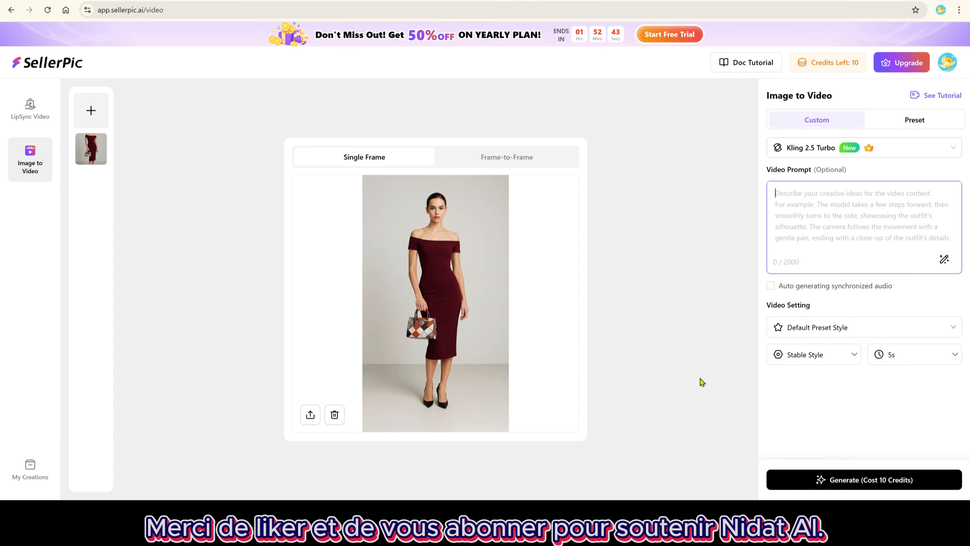
left_click(855, 148)
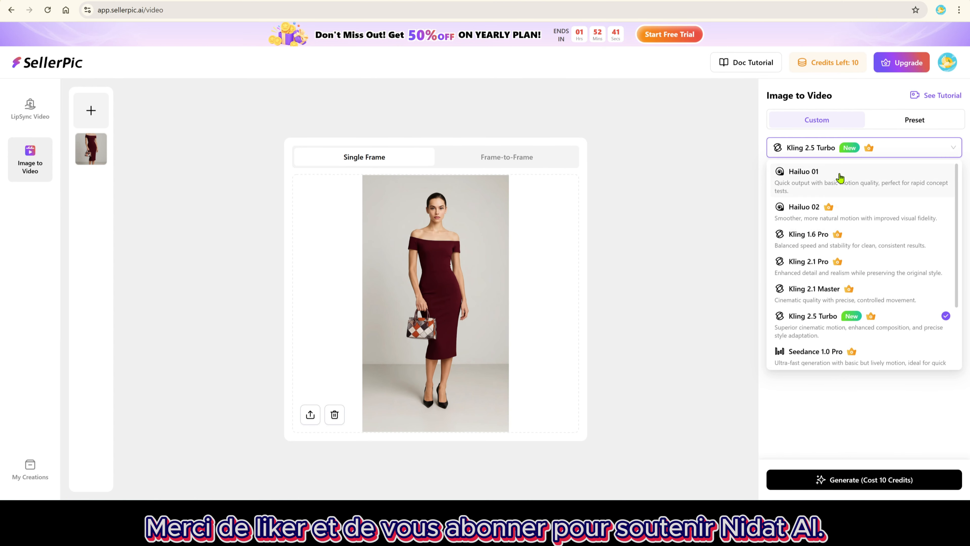
left_click(853, 181)
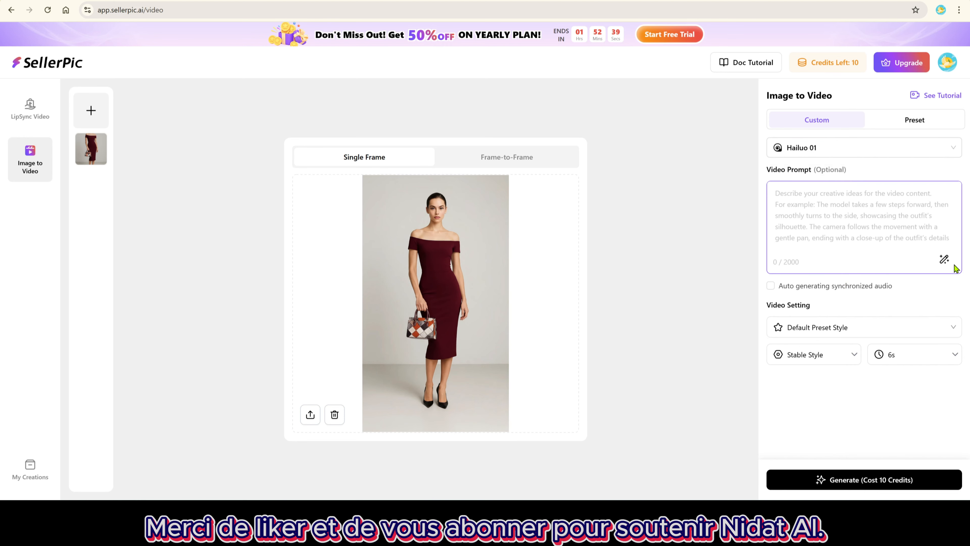
Step: Auto-generate a video prompt from the burgundy dress image and read it through
left_click(944, 260)
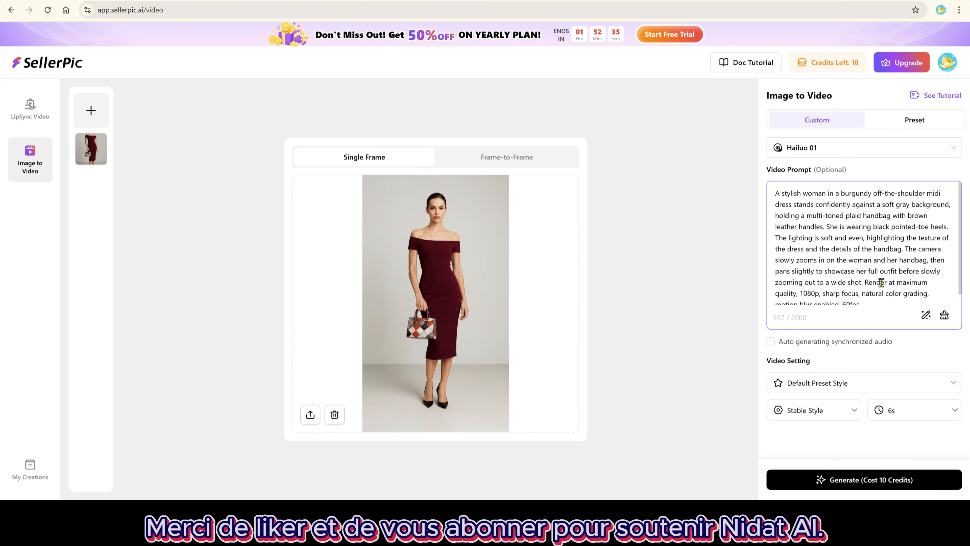
scroll(827, 246, "down", 1)
scroll(837, 251, "up", 1)
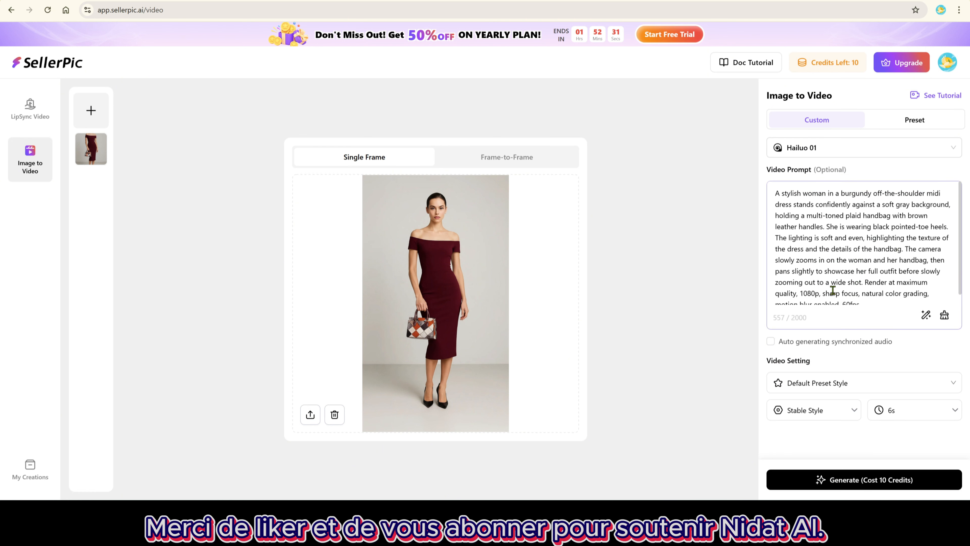
Step: Generate the handbag video with Default Preset Style, Stable Style and 6s duration, and play the result
left_click(827, 409)
left_click(922, 416)
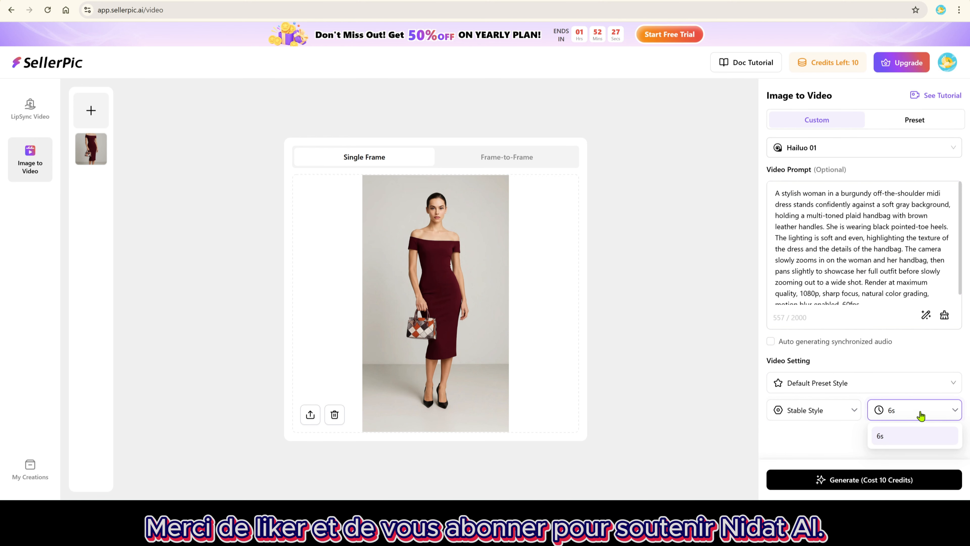
left_click(922, 414)
left_click(887, 385)
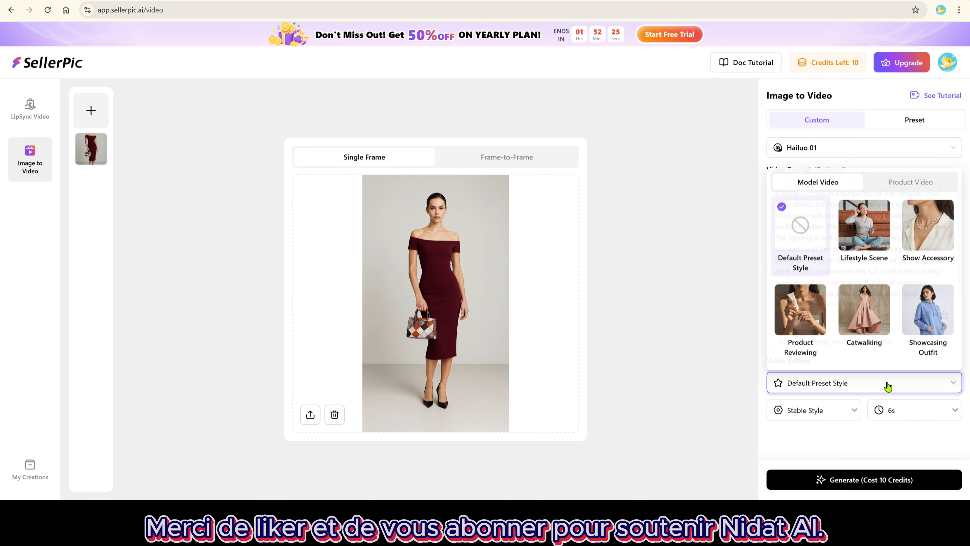
left_click(885, 386)
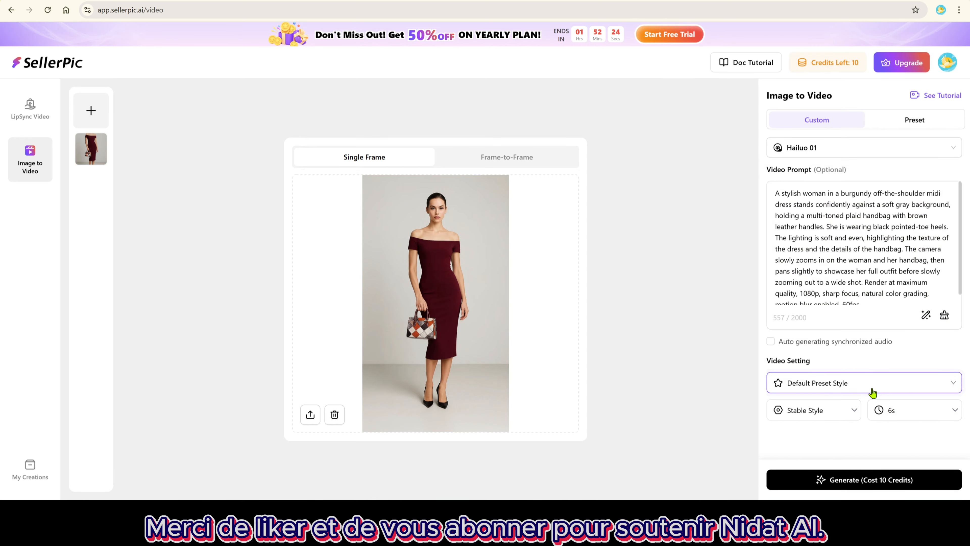
left_click(843, 480)
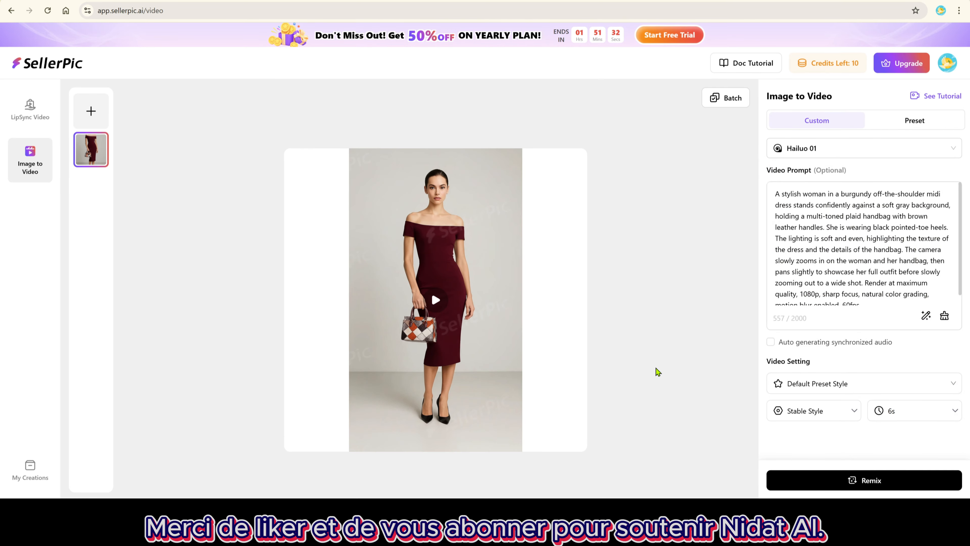
left_click(443, 302)
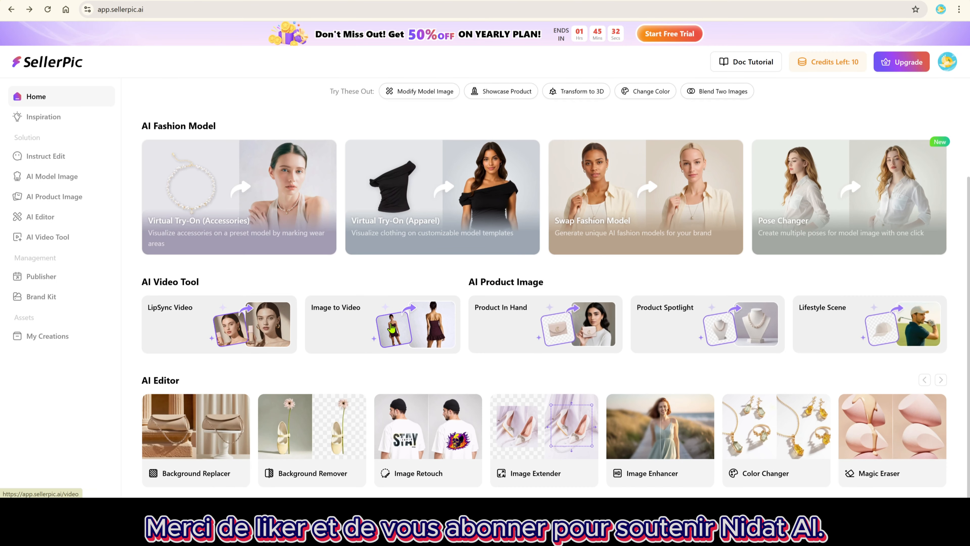
Step: Start a new Image to Video creation from the home page using the sample perfume bottle image as the start frame
left_click(392, 327)
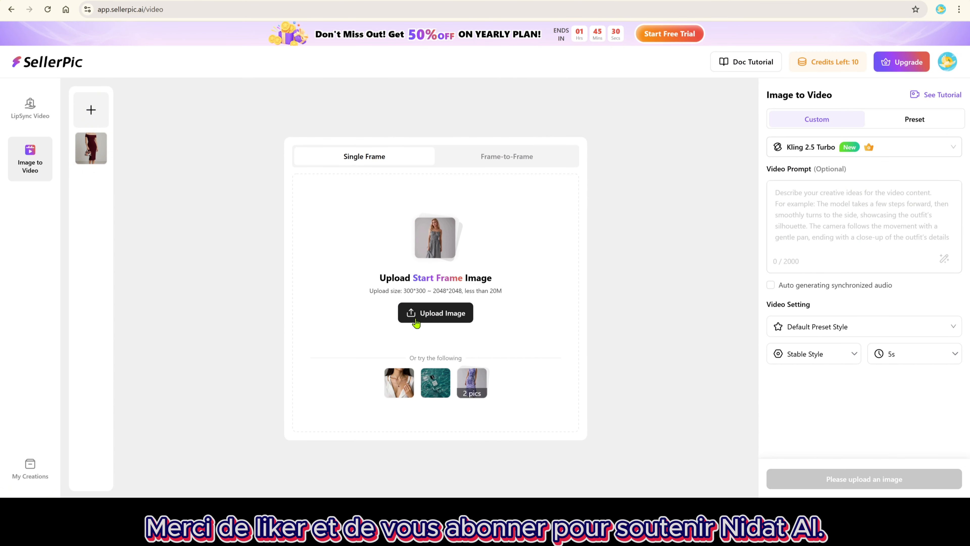
mouse_move(407, 317)
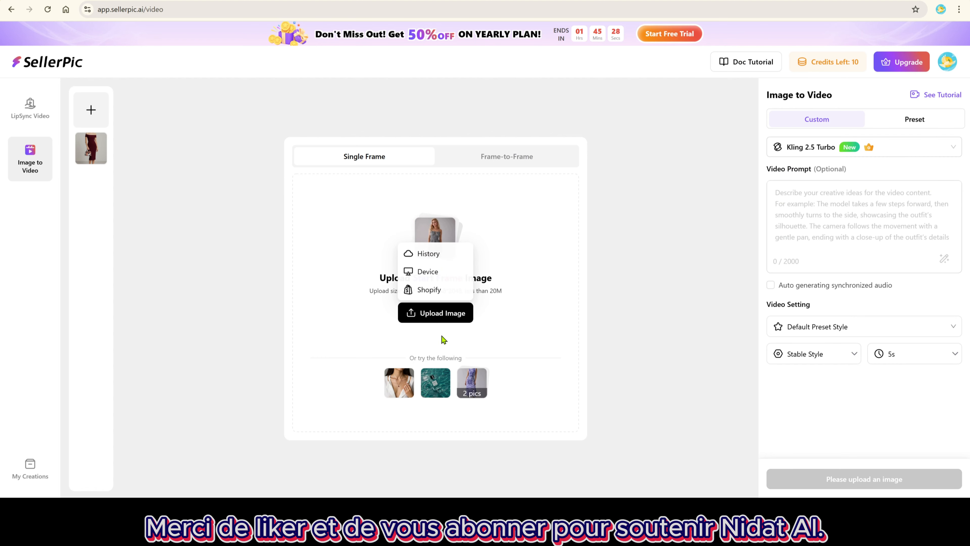
mouse_move(441, 326)
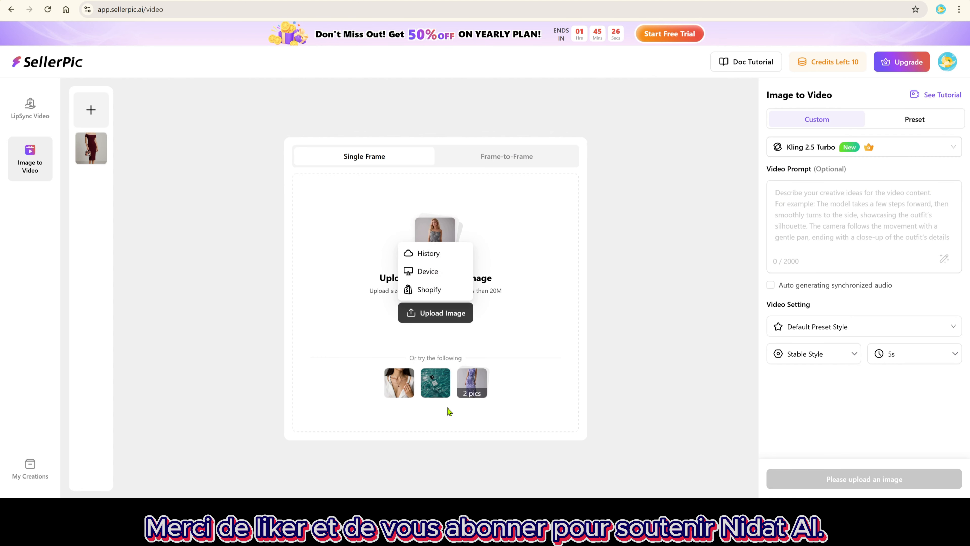
left_click(435, 382)
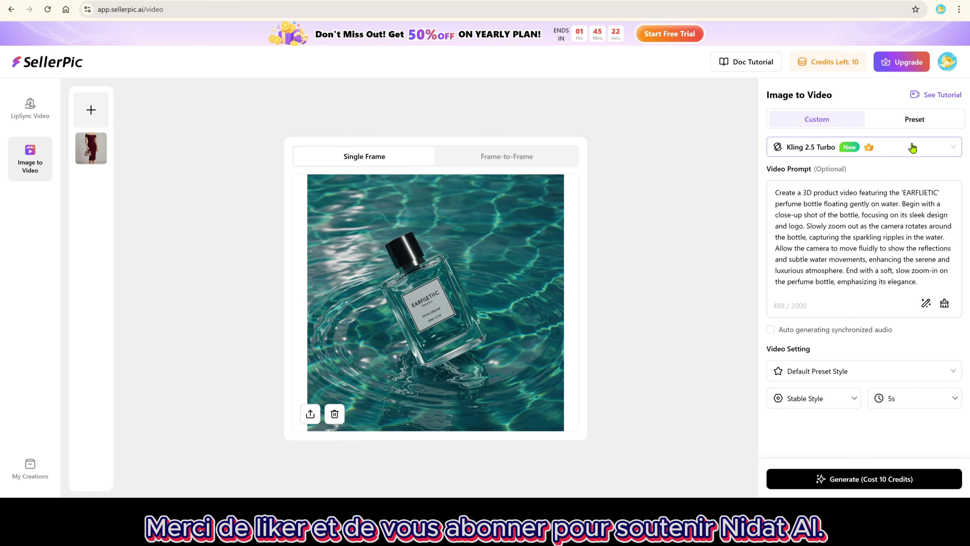
Step: Generate the perfume bottle video with the Hailuo 01 model using the supplied sample prompt, and play the result
left_click(927, 147)
left_click(860, 185)
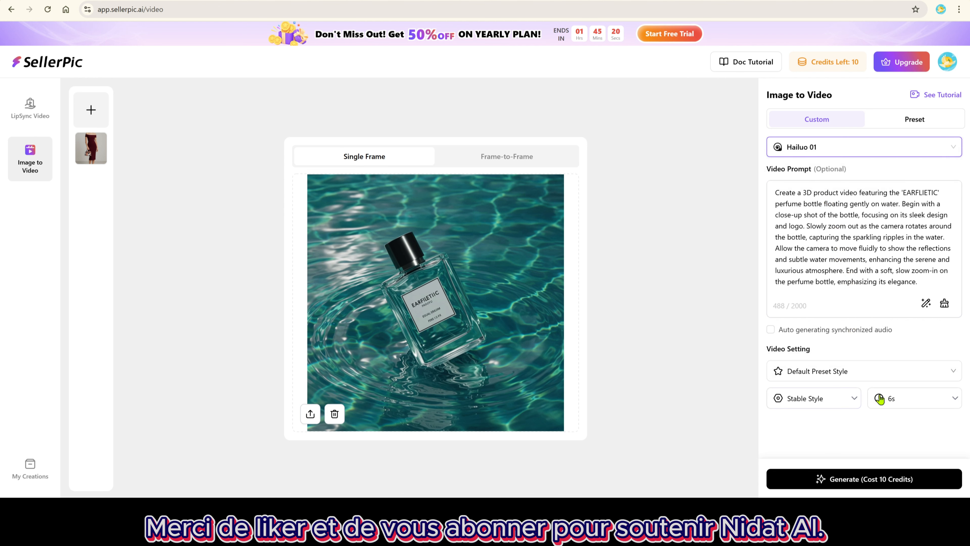
left_click(870, 482)
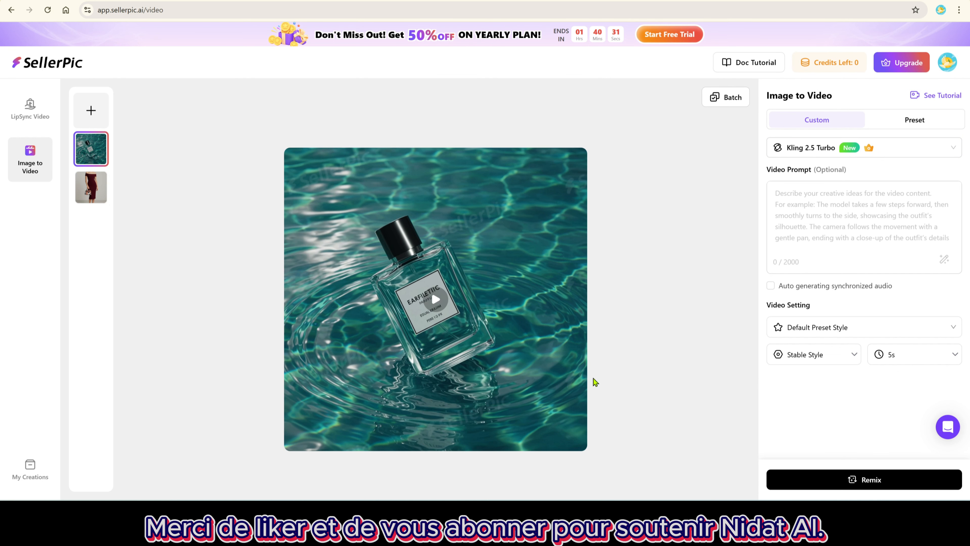
left_click(436, 298)
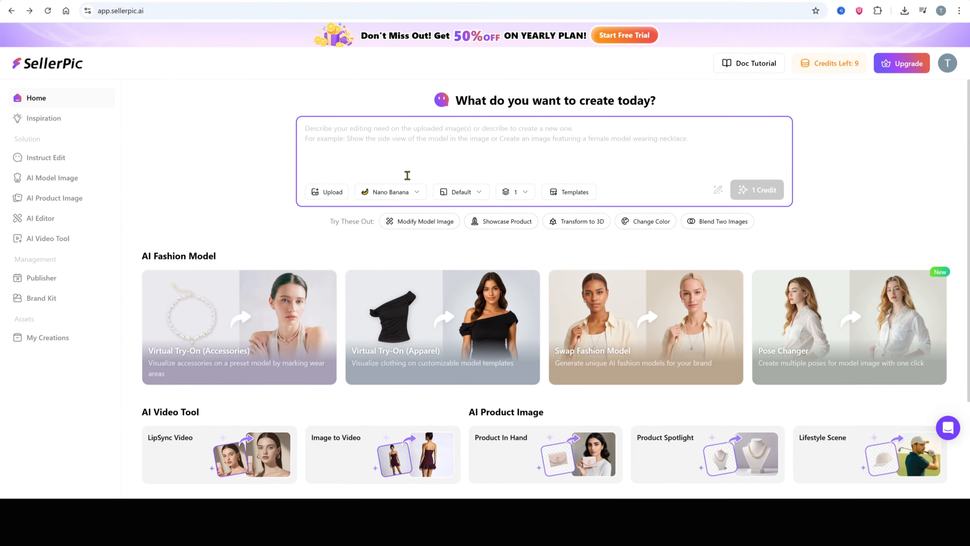
Step: Open the LipSync Video tool from the home page and load the sample image of the woman holding a serum bottle
scroll(405, 176, "down", 3)
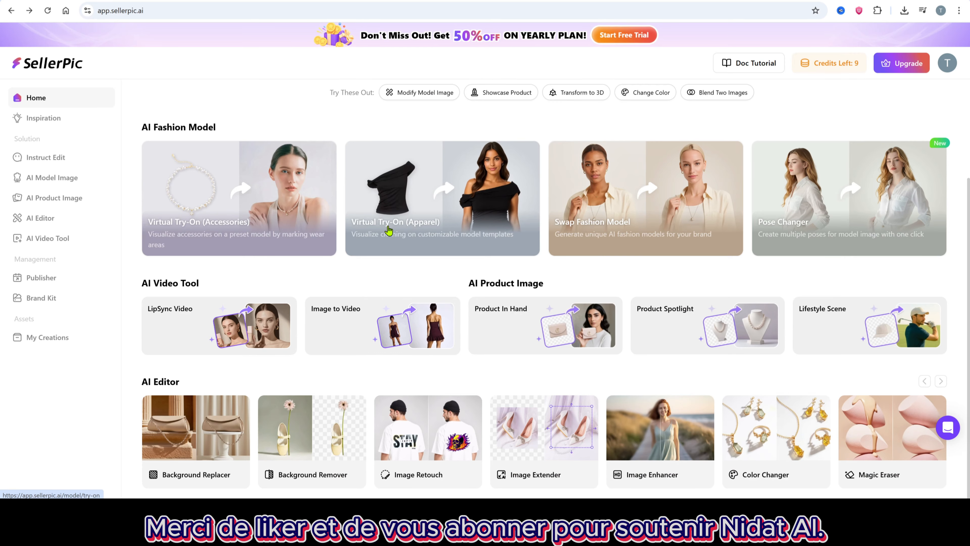
left_click(201, 317)
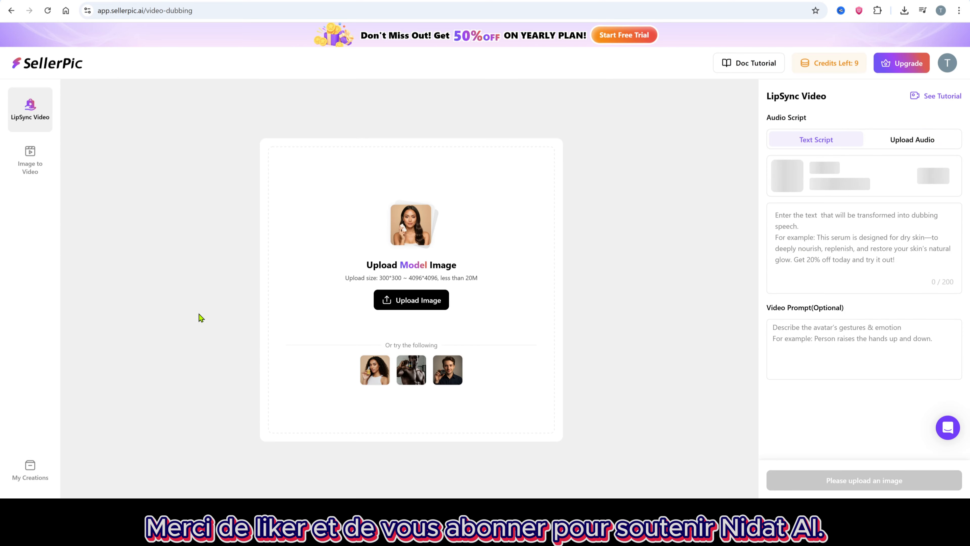
left_click(376, 372)
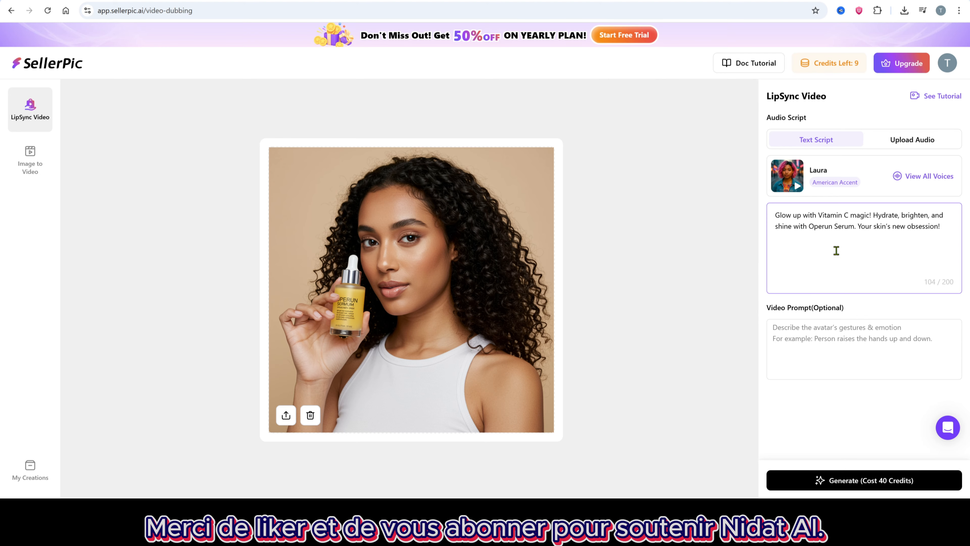
Step: Replace the audio script with "Formulated with cutting-edge technology, this serum repairs and revitalizes your skin from within." and generate the lip-sync video
left_click(869, 324)
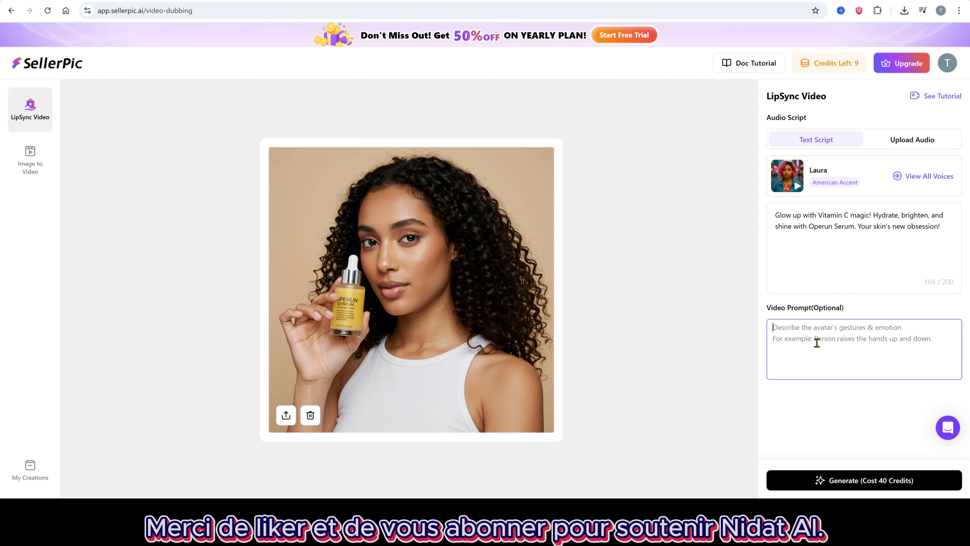
left_click_drag(938, 226, 740, 213)
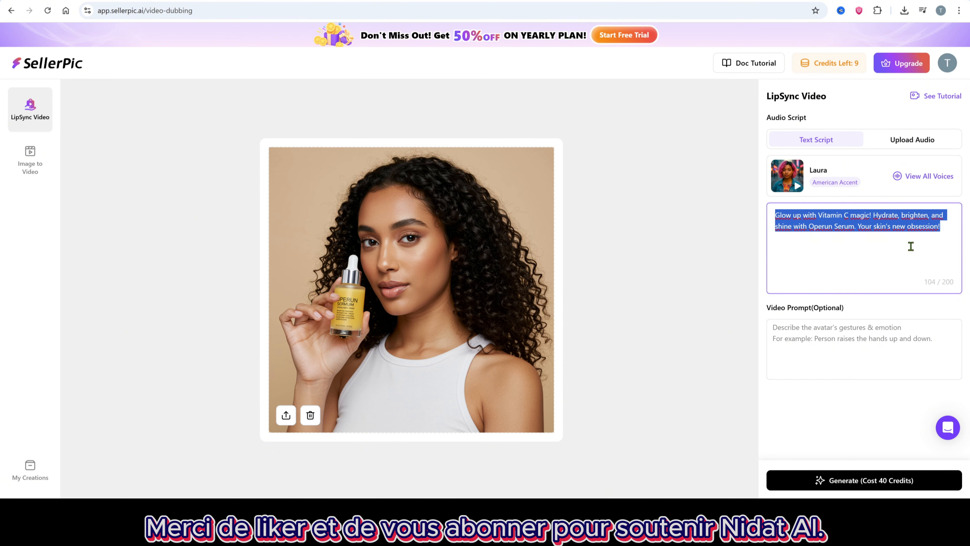
key("BackSpace")
type("Formulated with cutting-edge technology, this serum repairs and revitalizes your skin from within.")
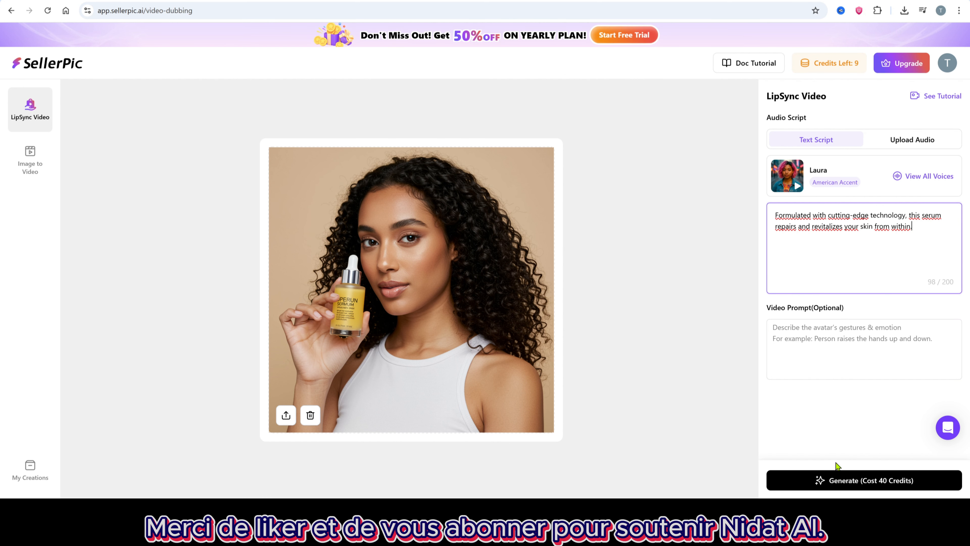
left_click(833, 481)
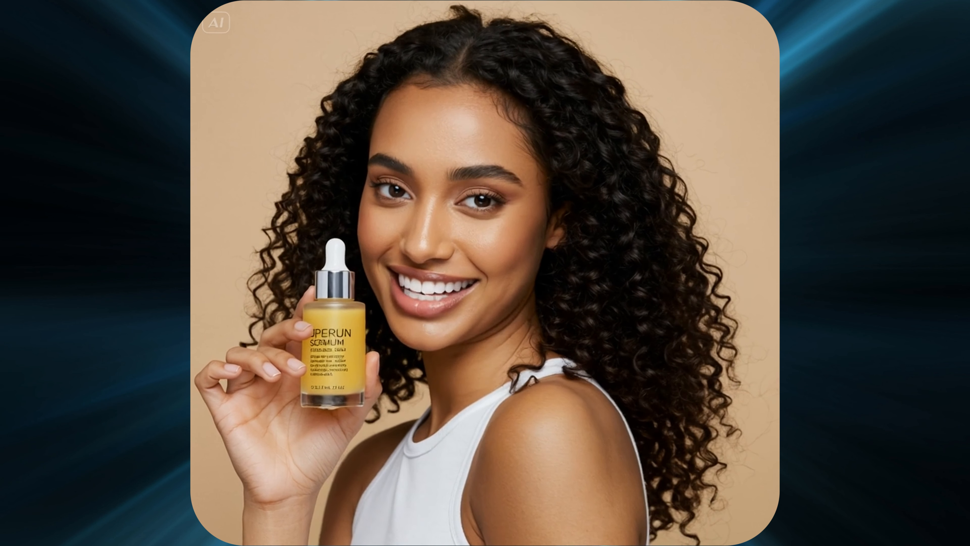